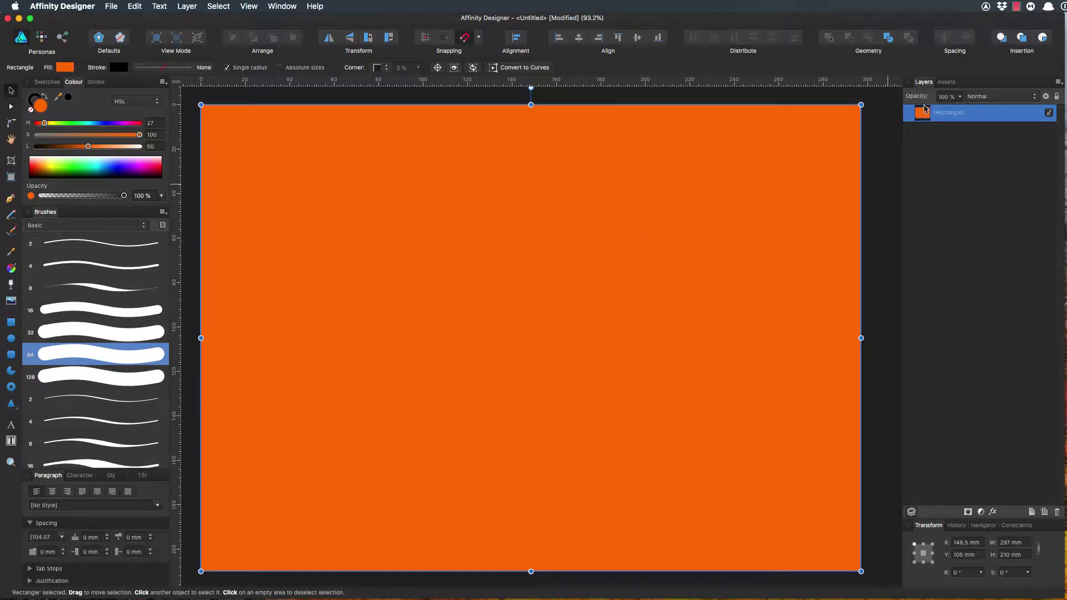
Lock the orange full-page background rectangle from the Layers panel.
{"action": "left_click", "coordinate": [1058, 96]}
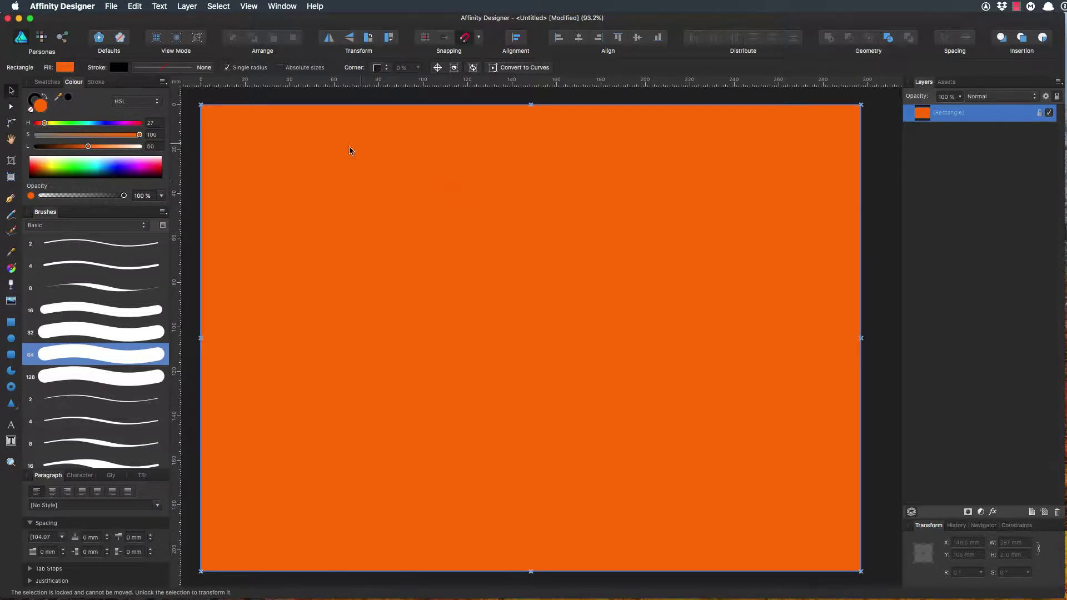
{"action": "scroll", "coordinate": [288, 238], "scroll_direction": "right", "scroll_amount": 1}
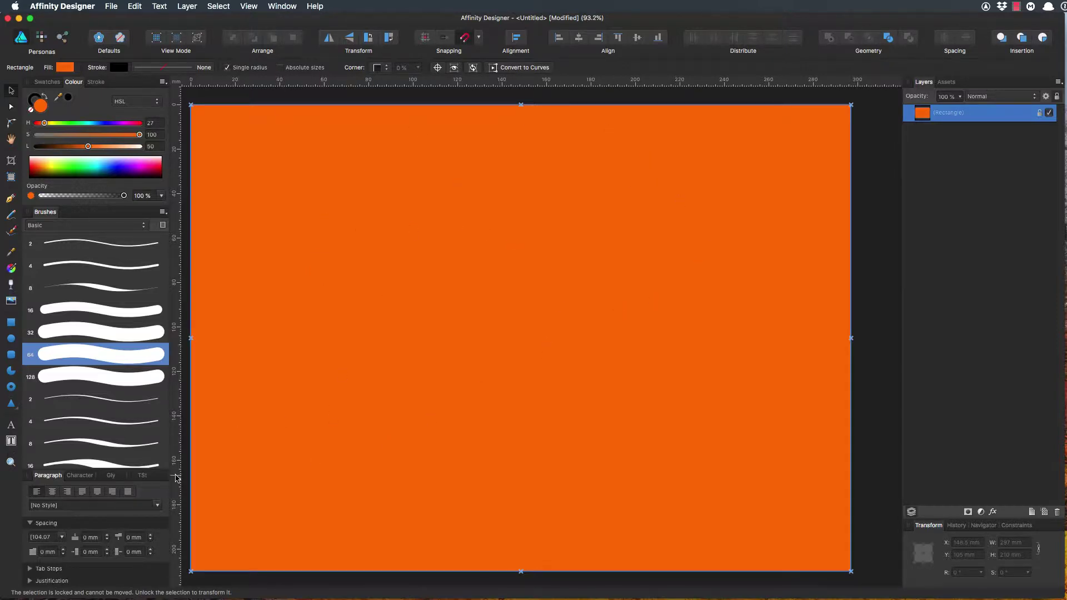
Type a large black @ as artistic text and draw a thin horizontal bar across its middle.
{"action": "left_click", "coordinate": [10, 426]}
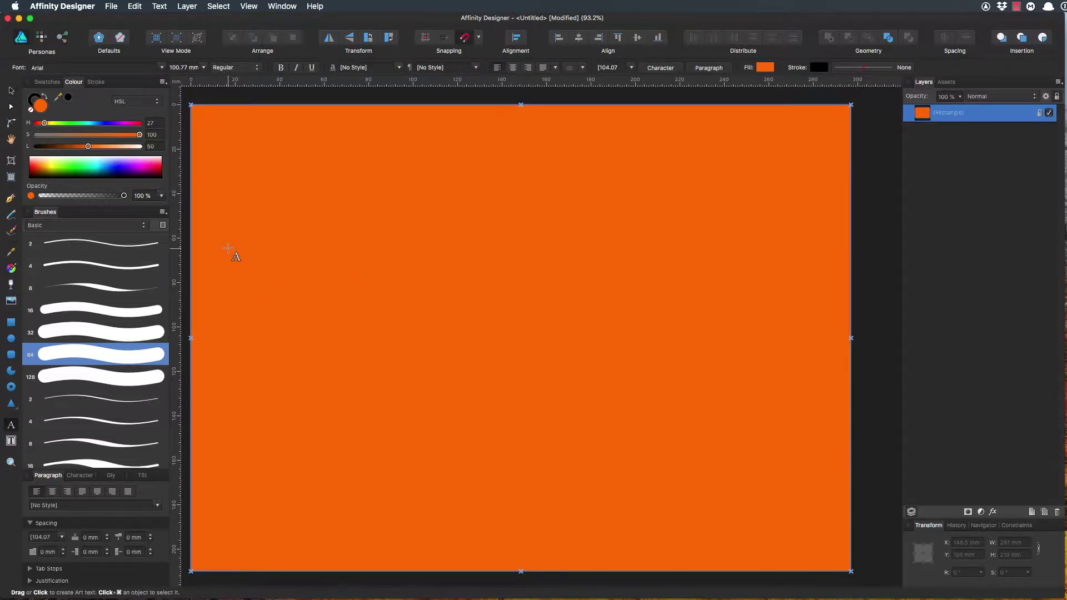
{"action": "left_click_drag", "start_coordinate": [230, 248], "coordinate": [317, 370]}
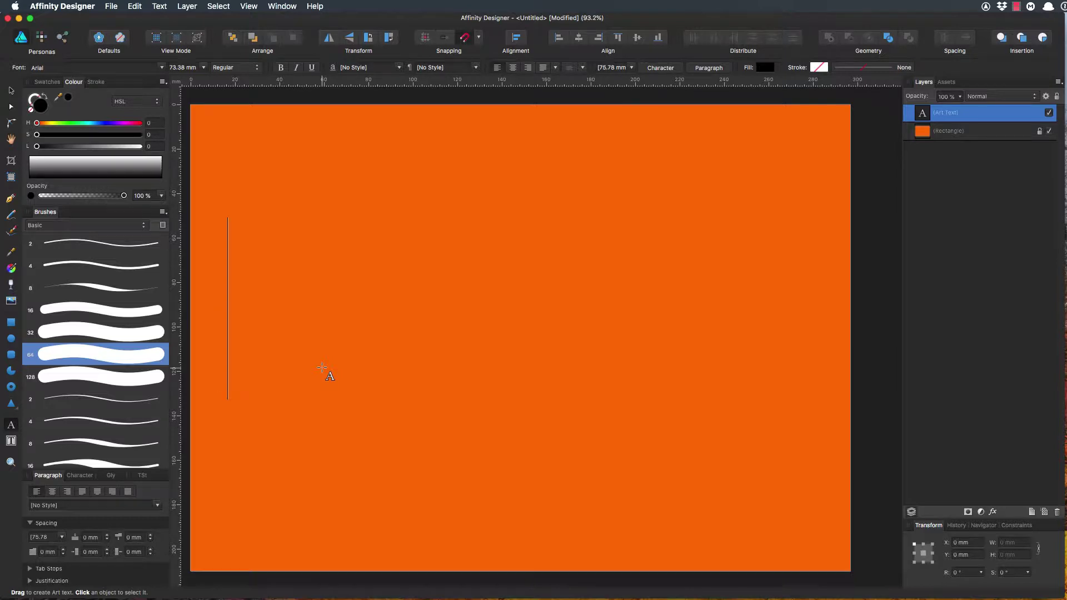
{"action": "type", "text": "@"}
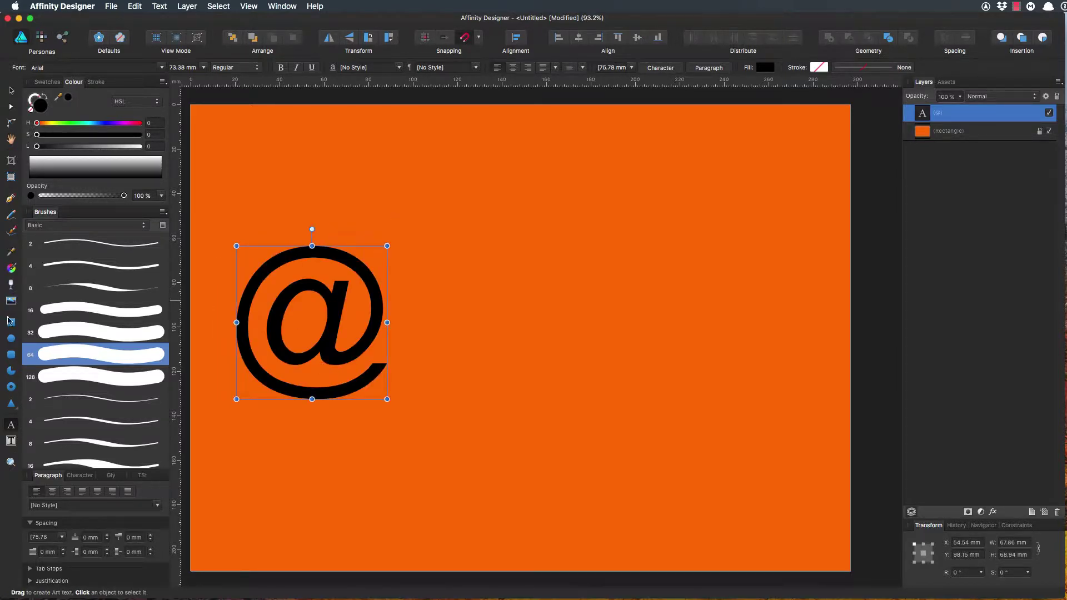
{"action": "left_click", "coordinate": [10, 322]}
{"action": "left_click_drag", "start_coordinate": [218, 309], "coordinate": [398, 331]}
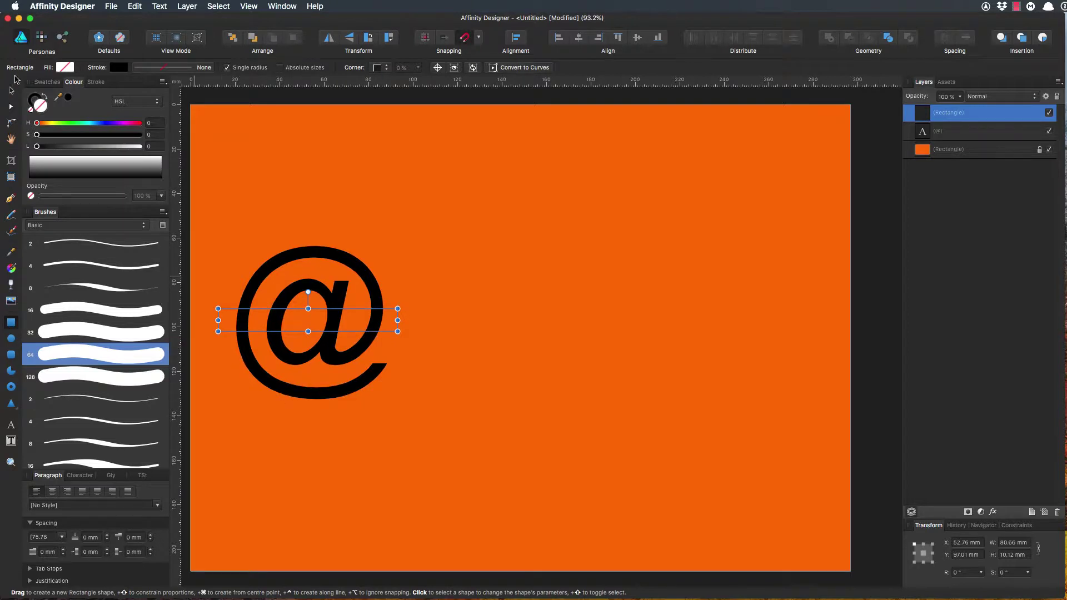
Set the thin rectangle's stroke to None and add the @ layer to the selection.
{"action": "left_click", "coordinate": [34, 99]}
{"action": "left_click", "coordinate": [31, 110]}
{"action": "left_click", "coordinate": [923, 135], "text": "shift"}
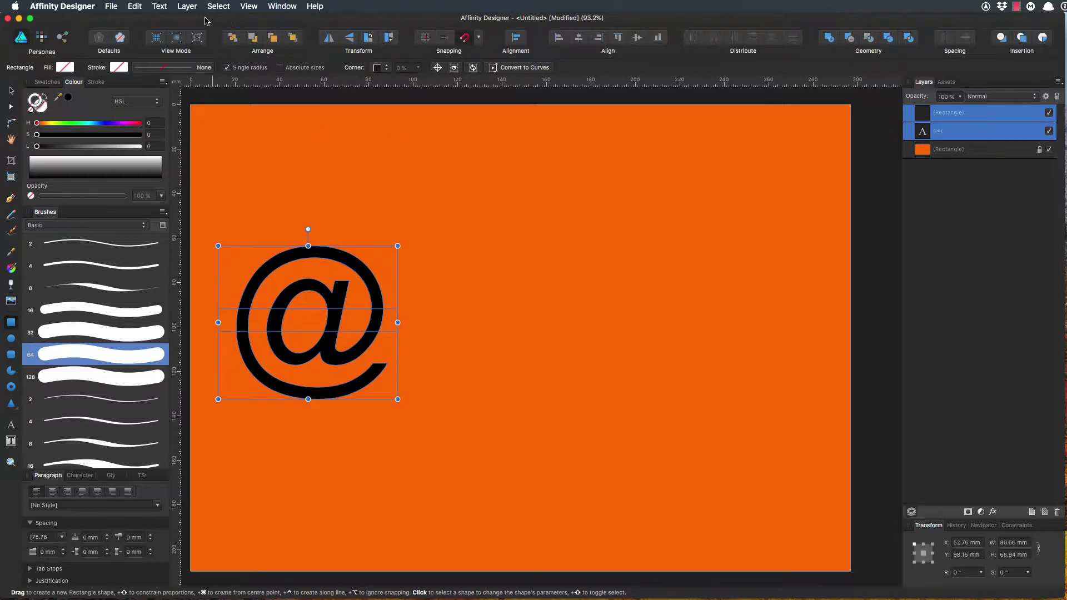
Combine the @ and rectangle into a compound with the rectangle set to Subtract.
{"action": "left_click", "coordinate": [187, 6]}
{"action": "left_click", "coordinate": [197, 59]}
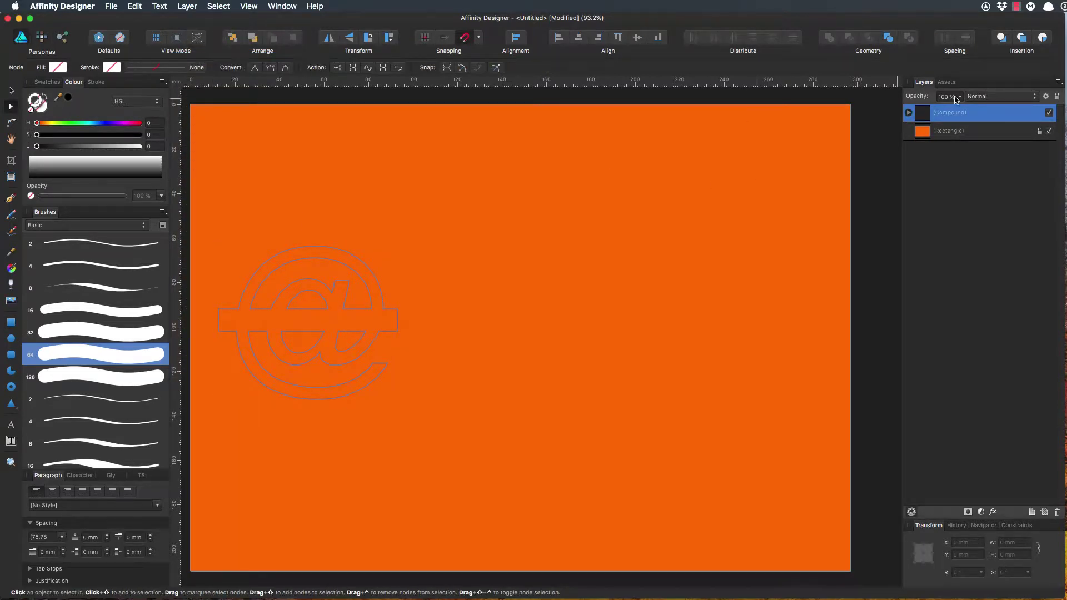
{"action": "left_click", "coordinate": [908, 112]}
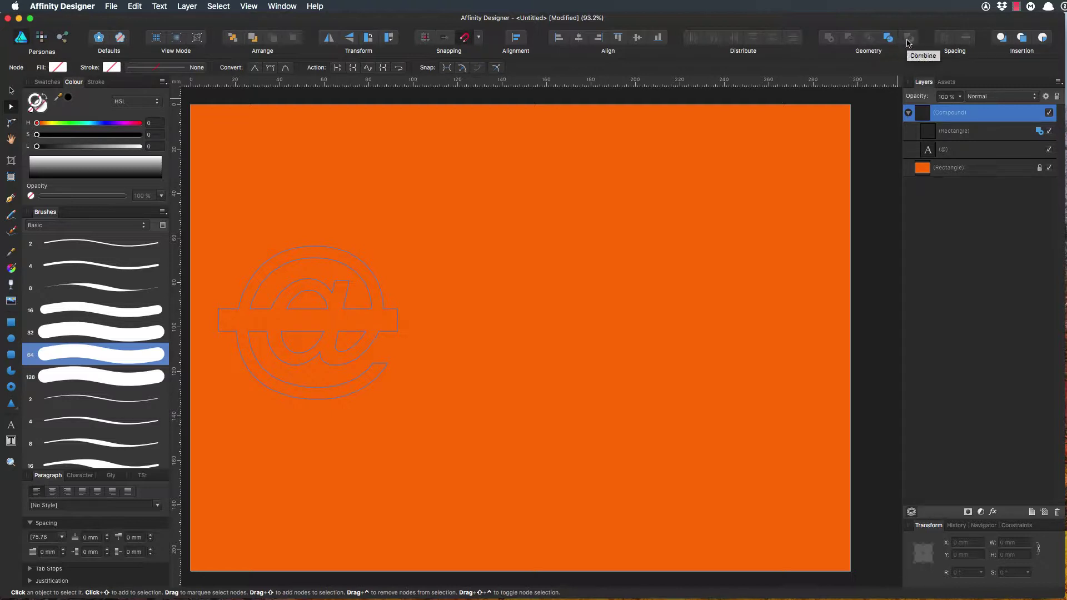
{"action": "left_click", "coordinate": [1040, 132]}
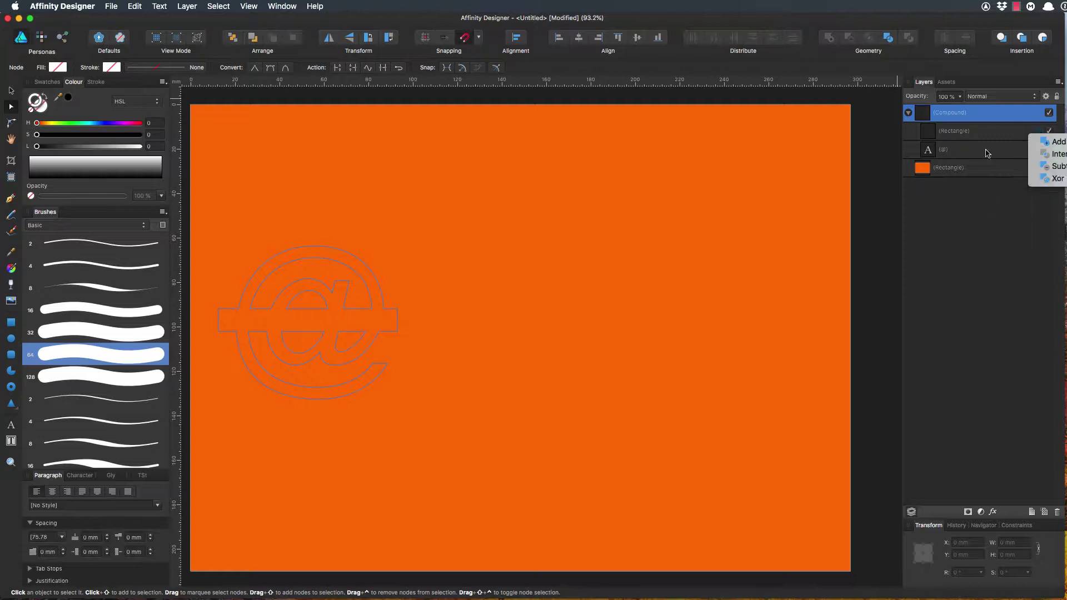
{"action": "left_click", "coordinate": [1059, 166]}
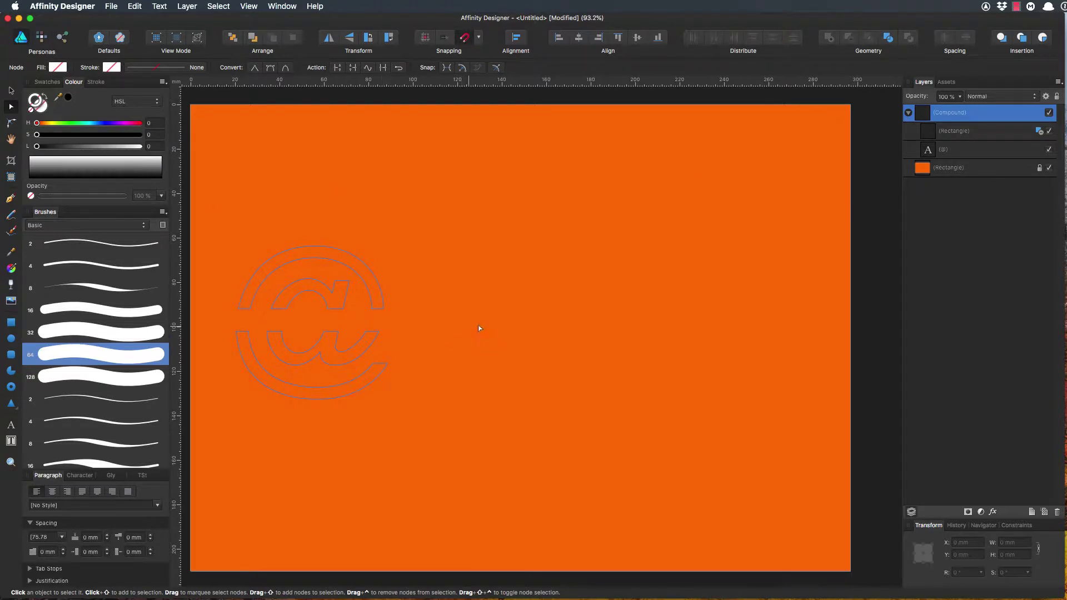
Drag the sliced @ compound up and to the right, then reselect the Compound layer.
{"action": "left_click", "coordinate": [11, 92]}
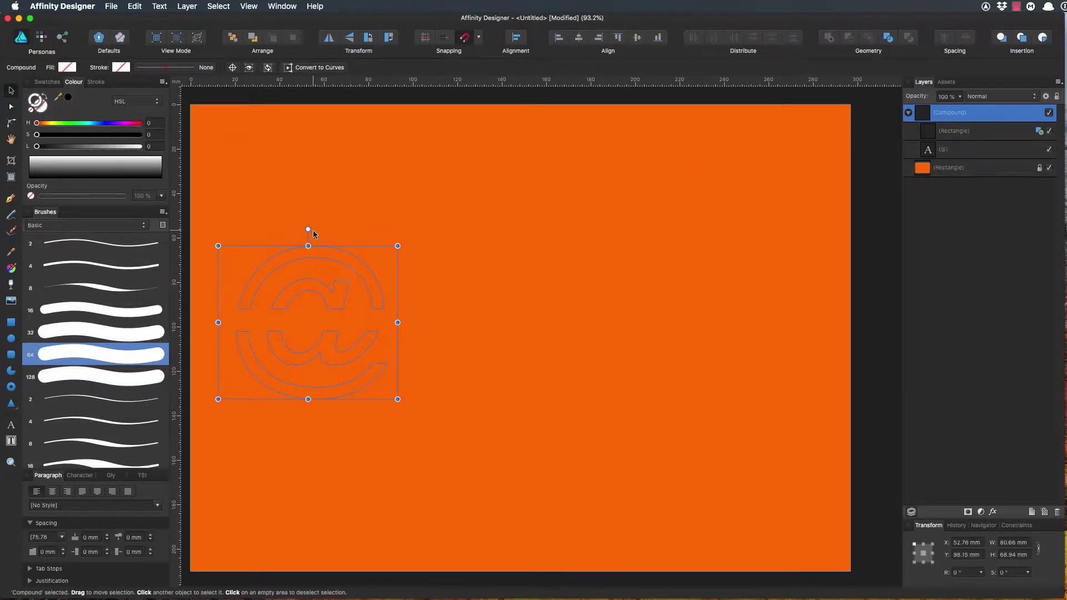
{"action": "left_click_drag", "start_coordinate": [314, 258], "coordinate": [353, 204]}
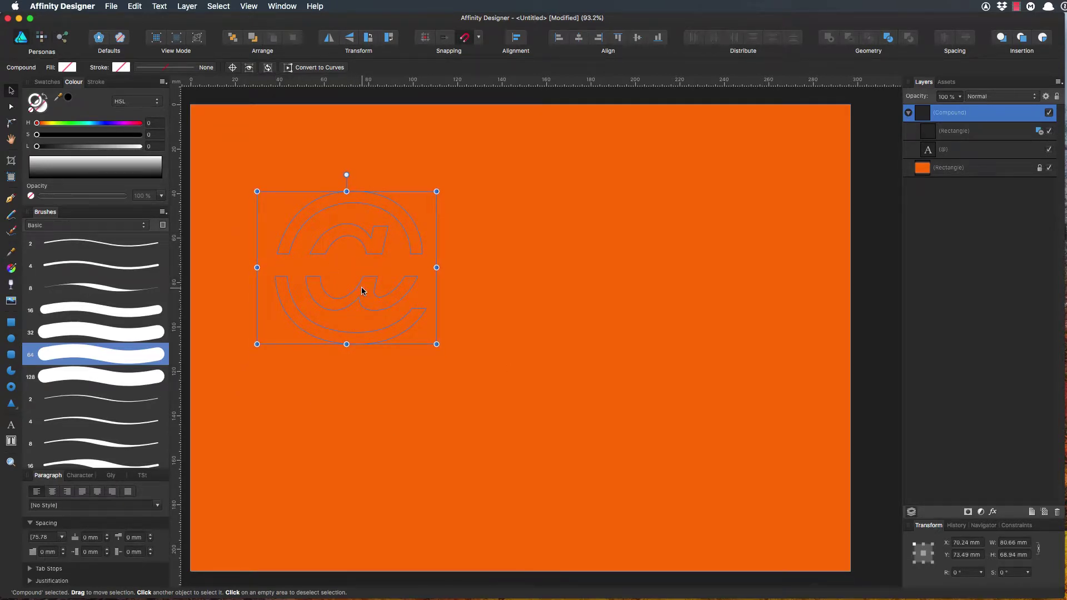
{"action": "left_click", "coordinate": [953, 132]}
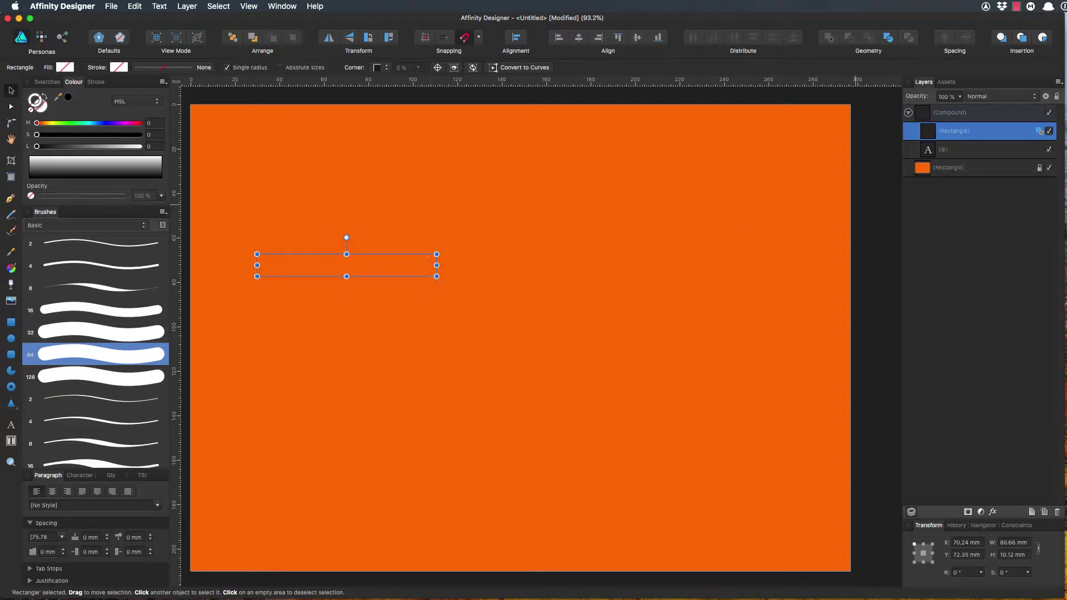
{"action": "left_click", "coordinate": [947, 117]}
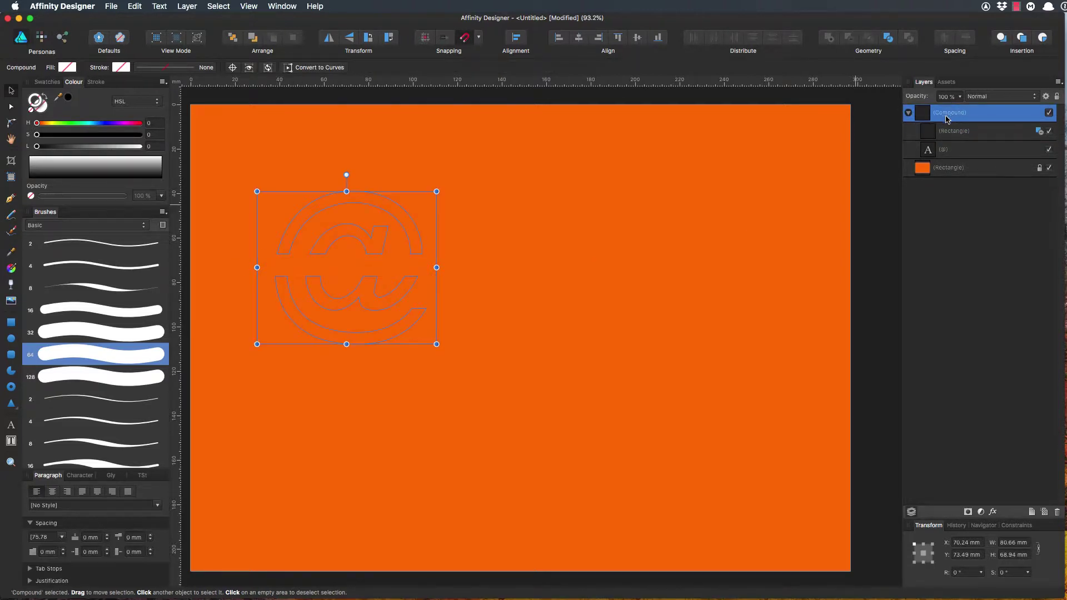
Make the @ compound solid black by setting a black stroke and swapping fill and stroke.
{"action": "left_click", "coordinate": [37, 146]}
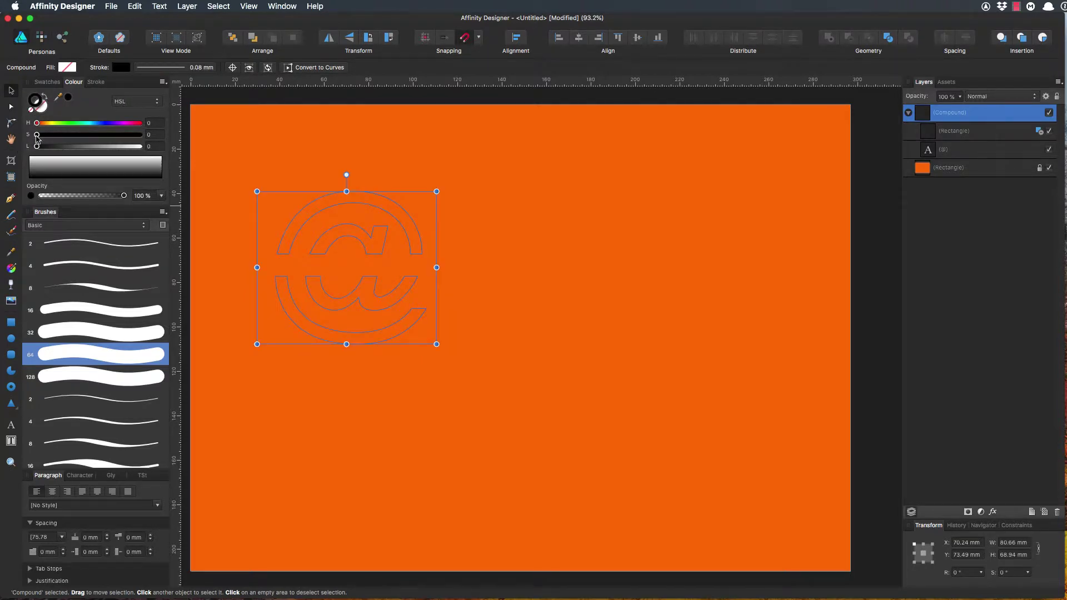
{"action": "left_click", "coordinate": [45, 97]}
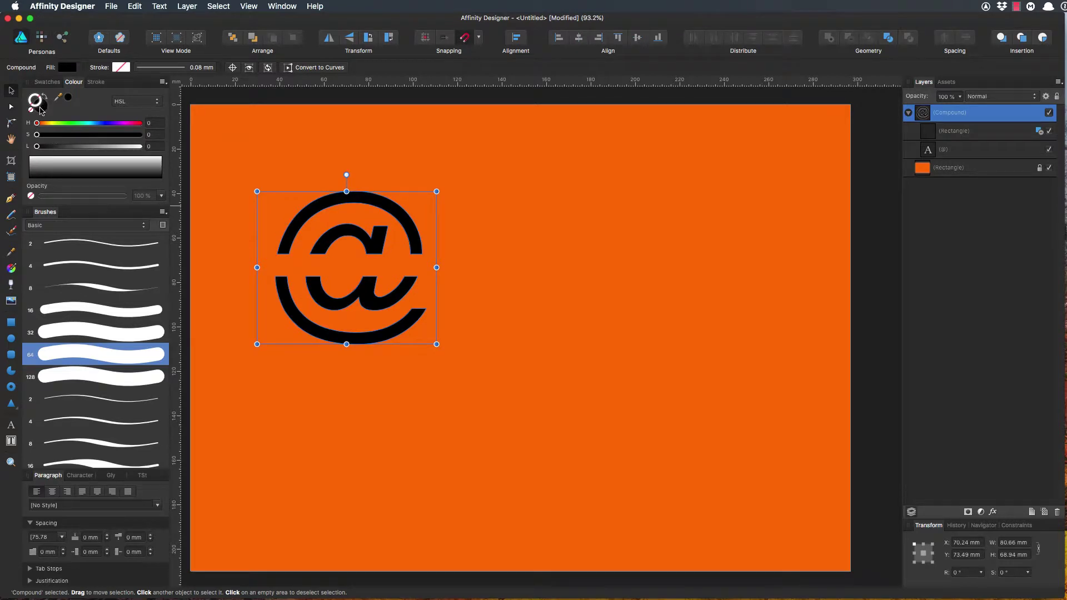
{"action": "left_click", "coordinate": [40, 106]}
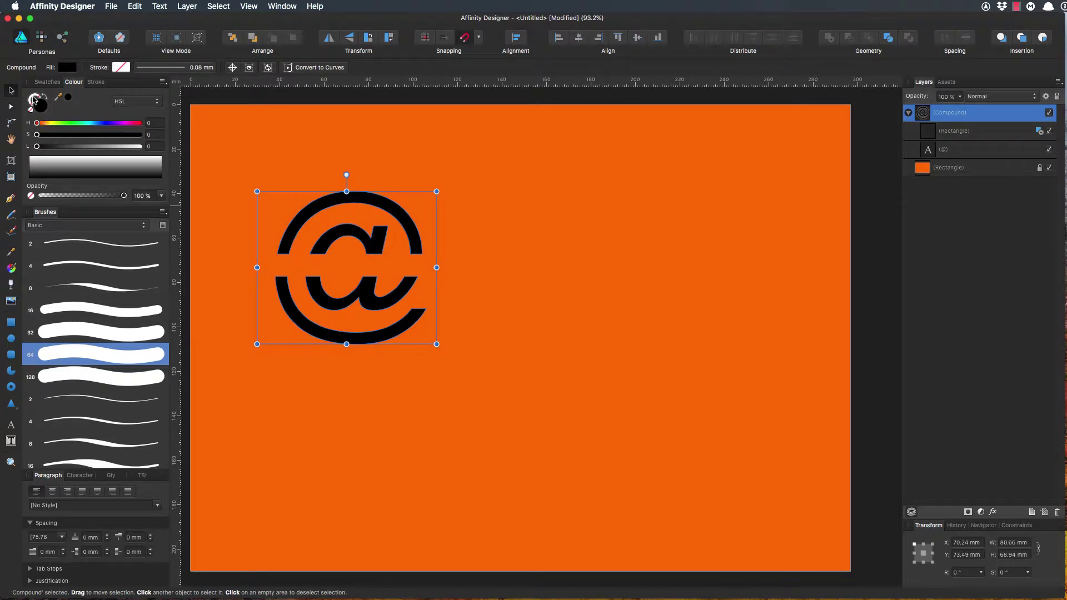
Narrow the slicing rectangle from both ends to 67.83 mm so it matches the @'s edges.
{"action": "left_click", "coordinate": [945, 131]}
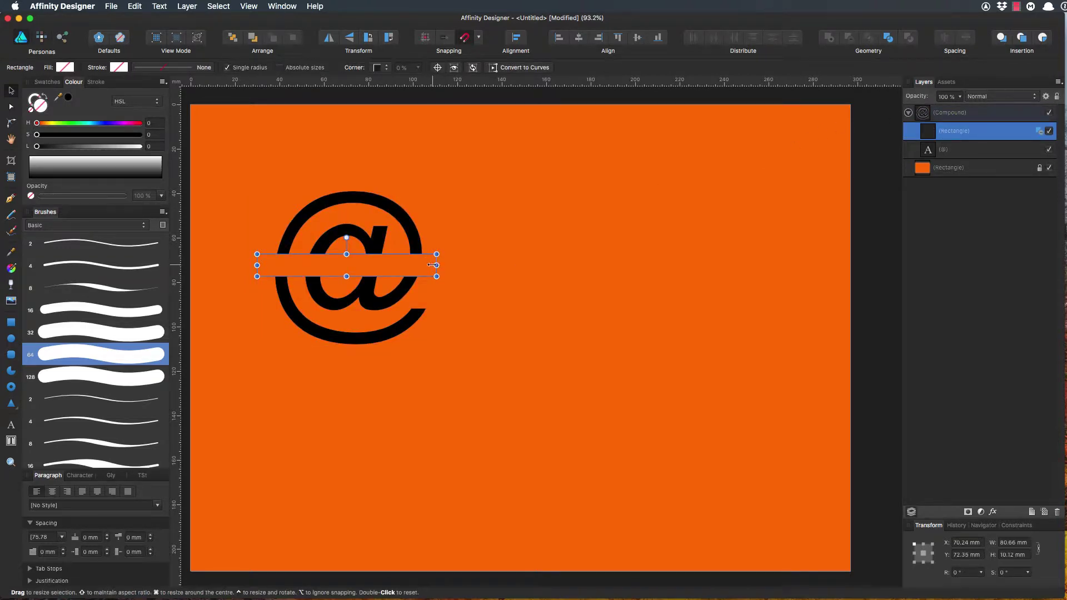
{"action": "left_click_drag", "start_coordinate": [431, 265], "coordinate": [426, 265]}
{"action": "left_click_drag", "start_coordinate": [257, 265], "coordinate": [274, 266]}
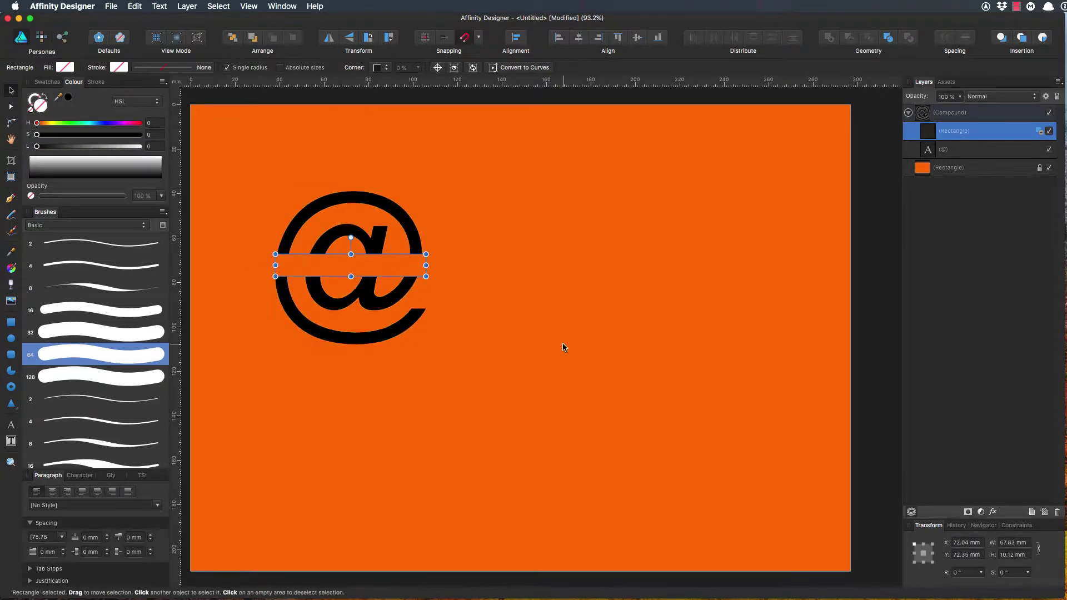
{"action": "left_click", "coordinate": [449, 333]}
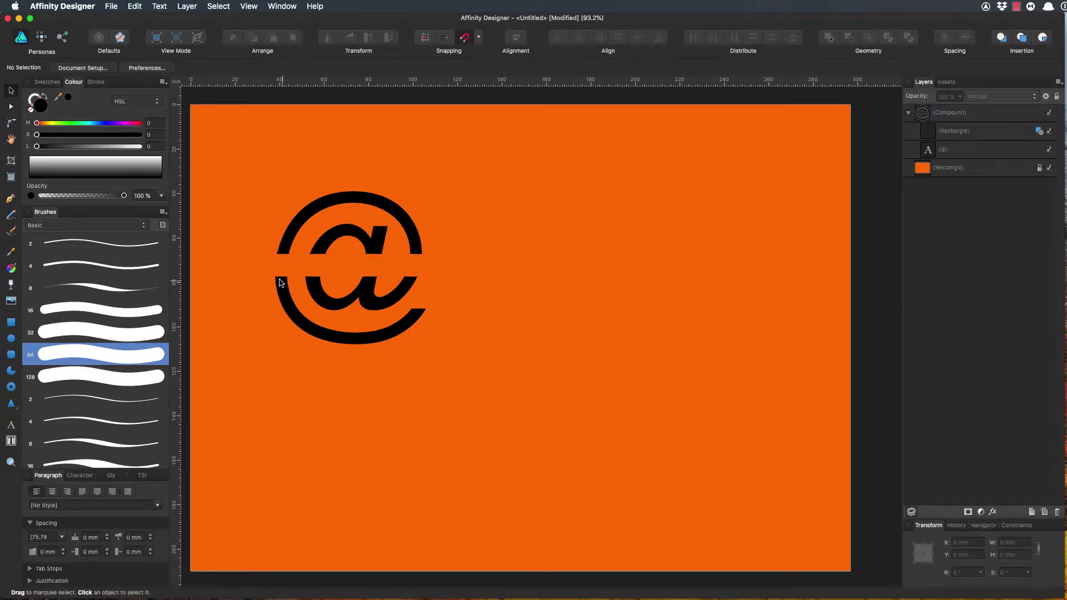
Zoom in on the @ and nudge the slicing rectangle's left end out to 68.4 mm.
{"action": "left_click", "coordinate": [11, 463]}
{"action": "left_click_drag", "start_coordinate": [267, 262], "coordinate": [502, 289]}
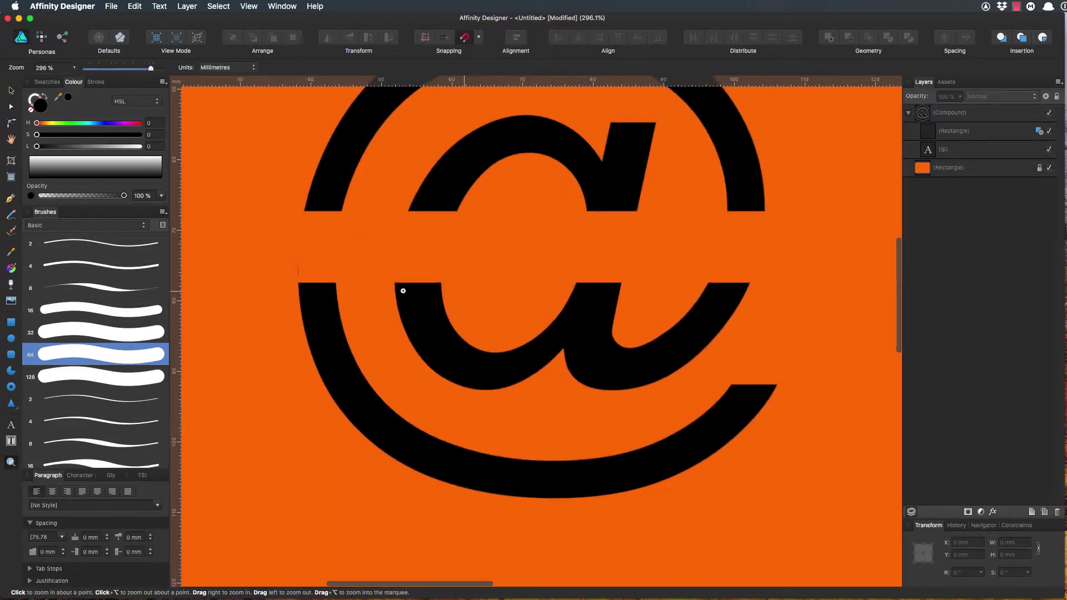
{"action": "key", "text": "v"}
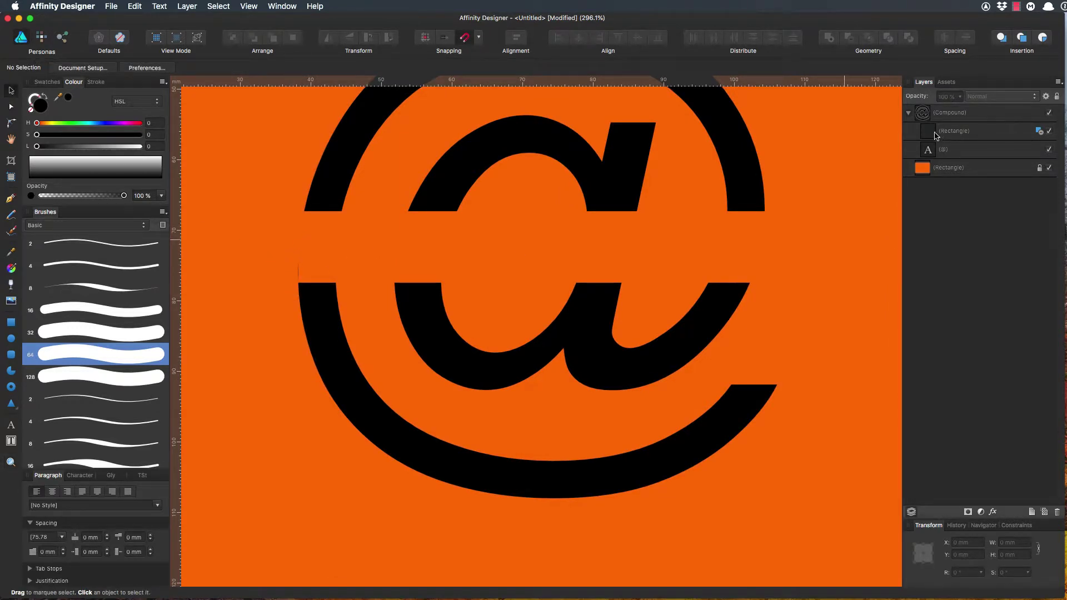
{"action": "left_click", "coordinate": [921, 136]}
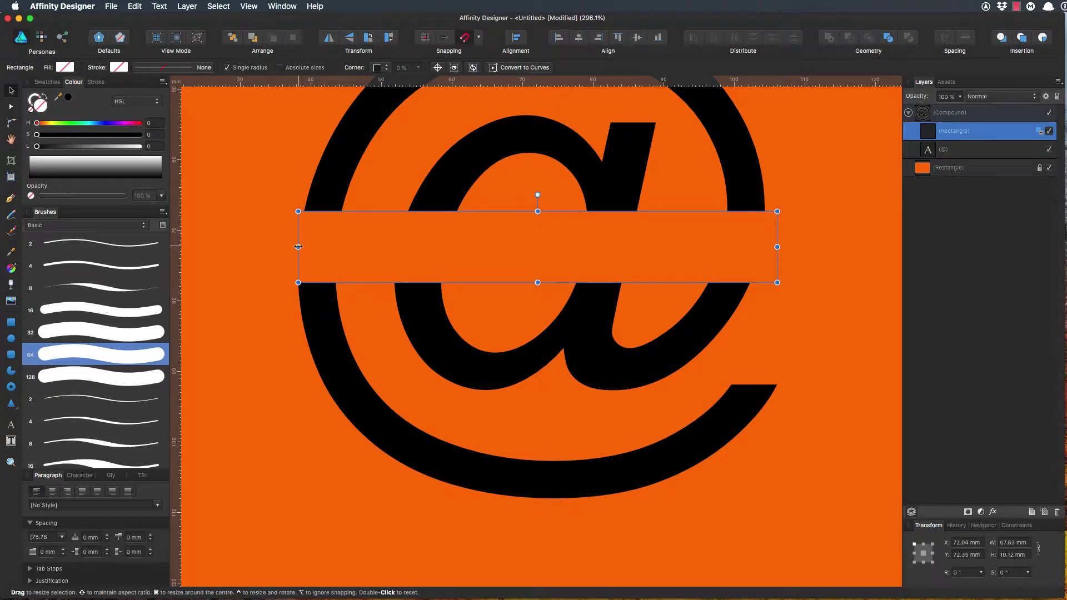
{"action": "left_click_drag", "start_coordinate": [298, 246], "coordinate": [298, 247]}
{"action": "left_click", "coordinate": [968, 229]}
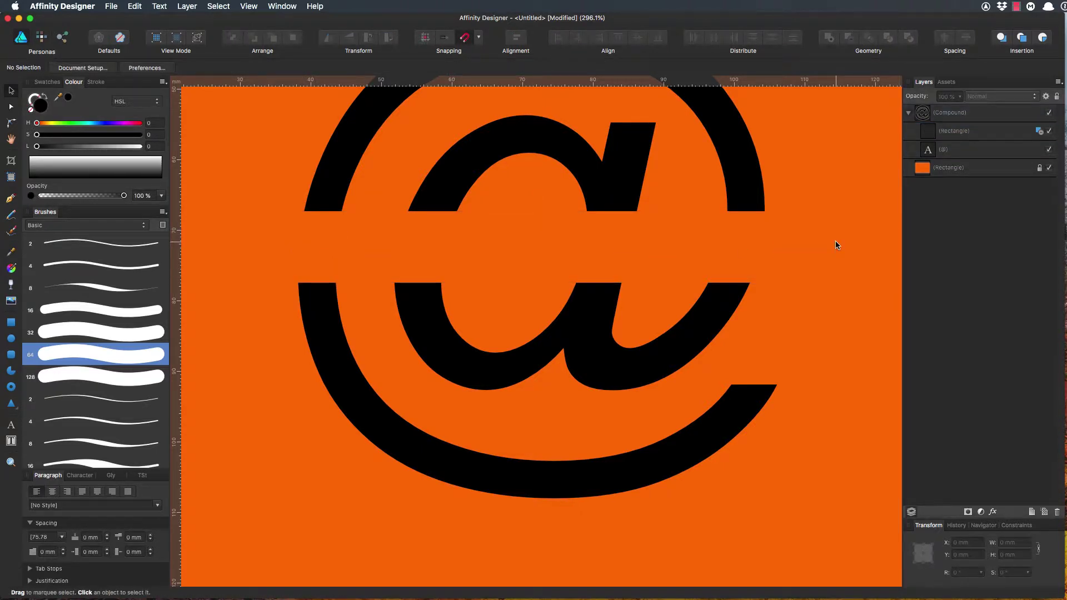
{"action": "left_click", "coordinate": [11, 462]}
{"action": "left_click_drag", "start_coordinate": [555, 269], "coordinate": [364, 298]}
{"action": "scroll", "coordinate": [548, 252], "scroll_direction": "right", "scroll_amount": 5}
{"action": "scroll", "coordinate": [548, 253], "scroll_direction": "up", "scroll_amount": 2}
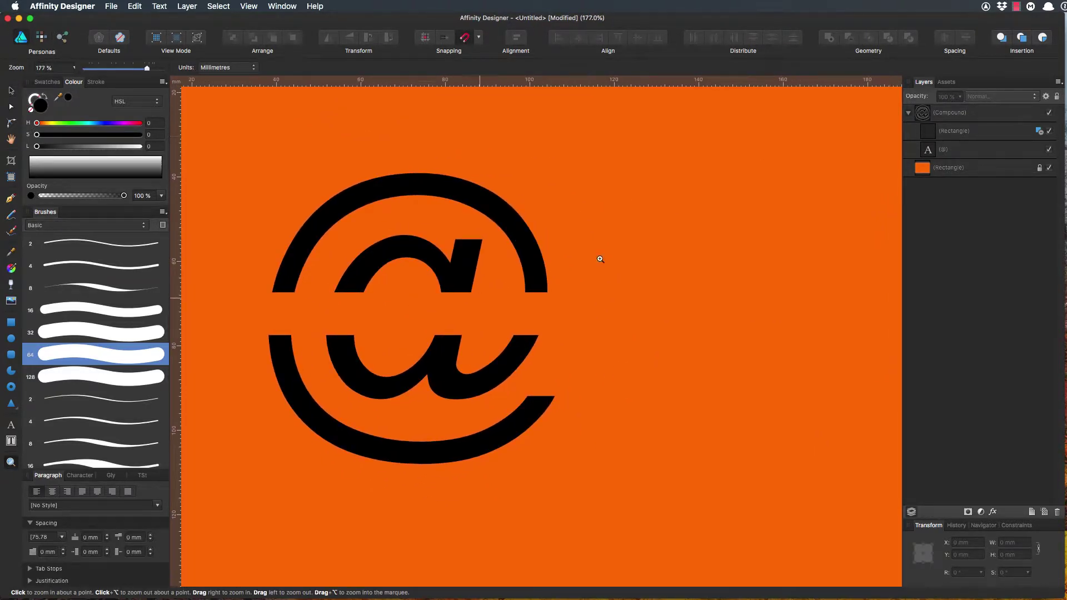
{"action": "left_click", "coordinate": [951, 114]}
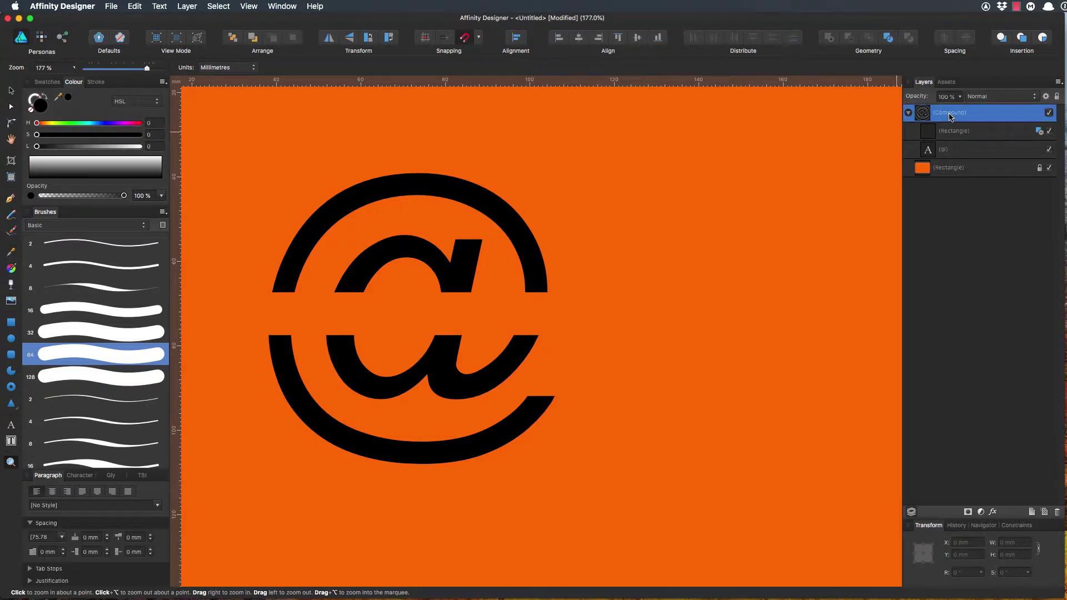
{"action": "left_click", "coordinate": [11, 92]}
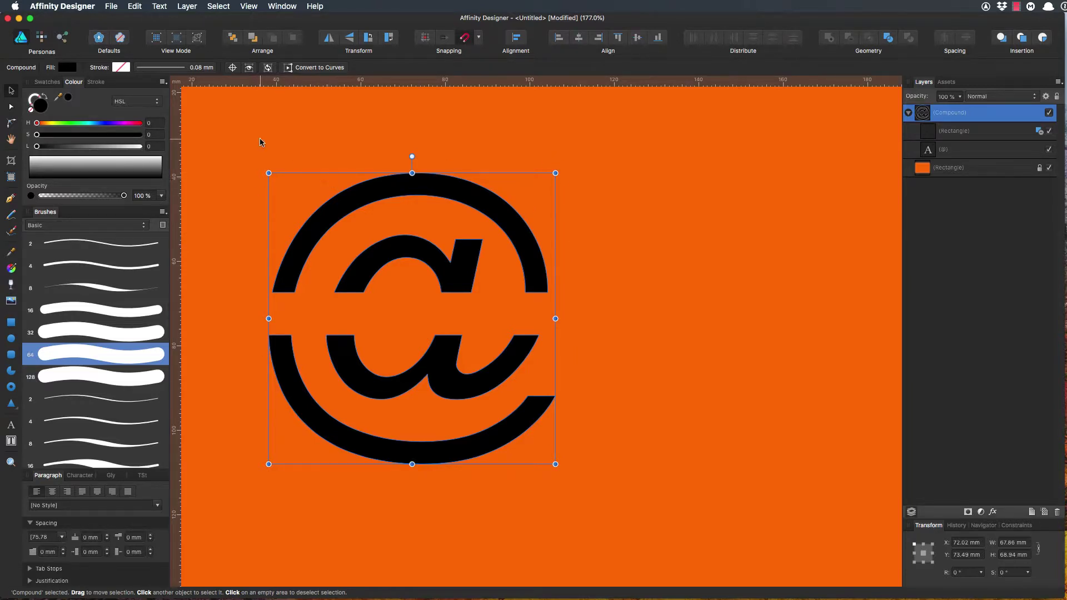
Set up an SVG export with area Selection without background, reviewing the advanced options.
{"action": "left_click", "coordinate": [111, 7]}
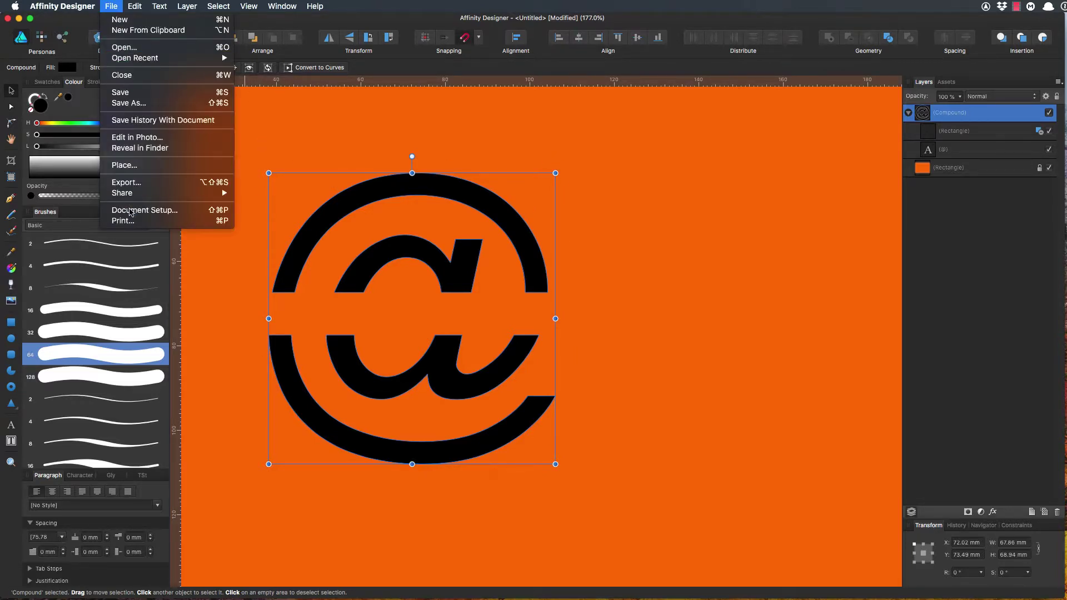
{"action": "left_click", "coordinate": [125, 184]}
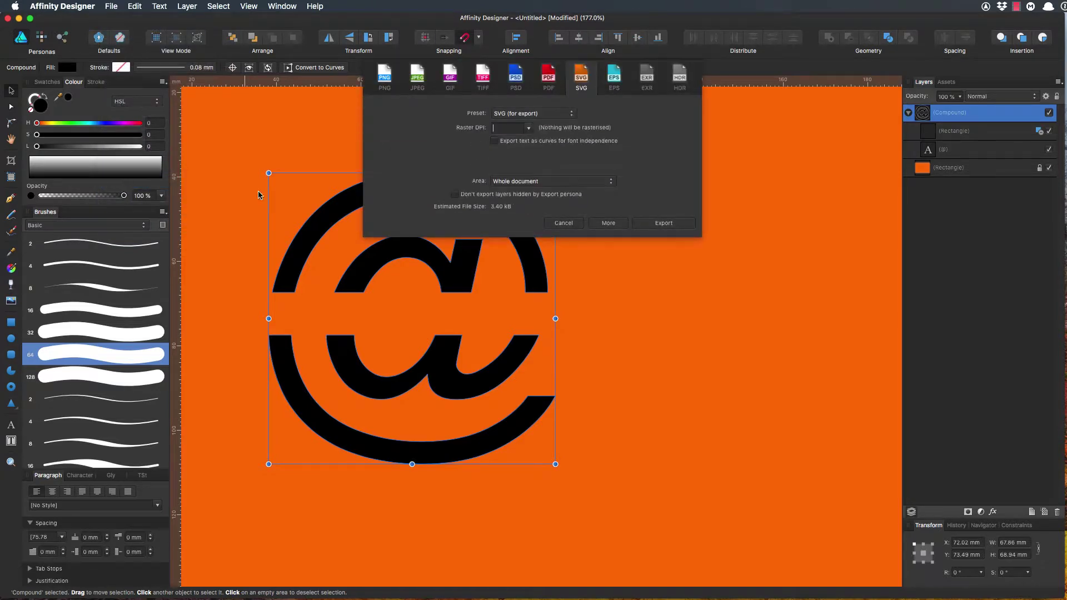
{"action": "left_click", "coordinate": [562, 184]}
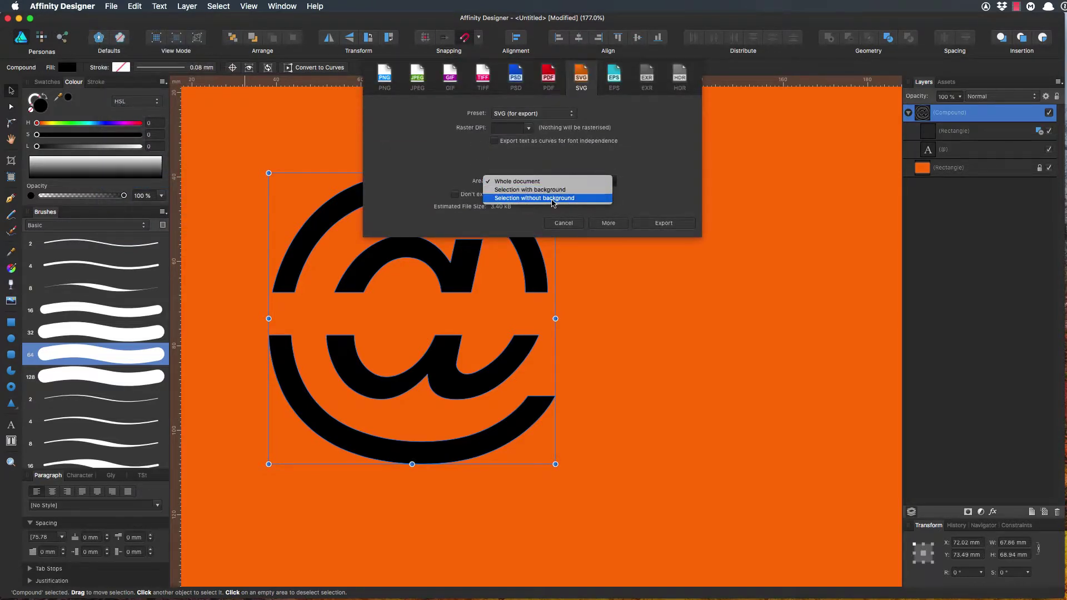
{"action": "left_click", "coordinate": [553, 198]}
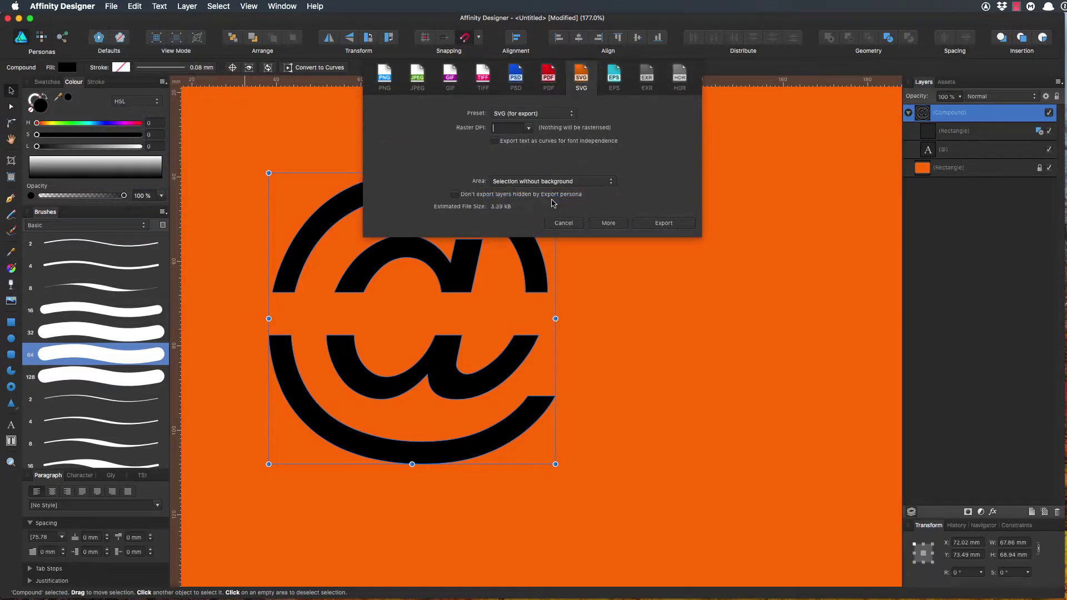
{"action": "left_click", "coordinate": [610, 223]}
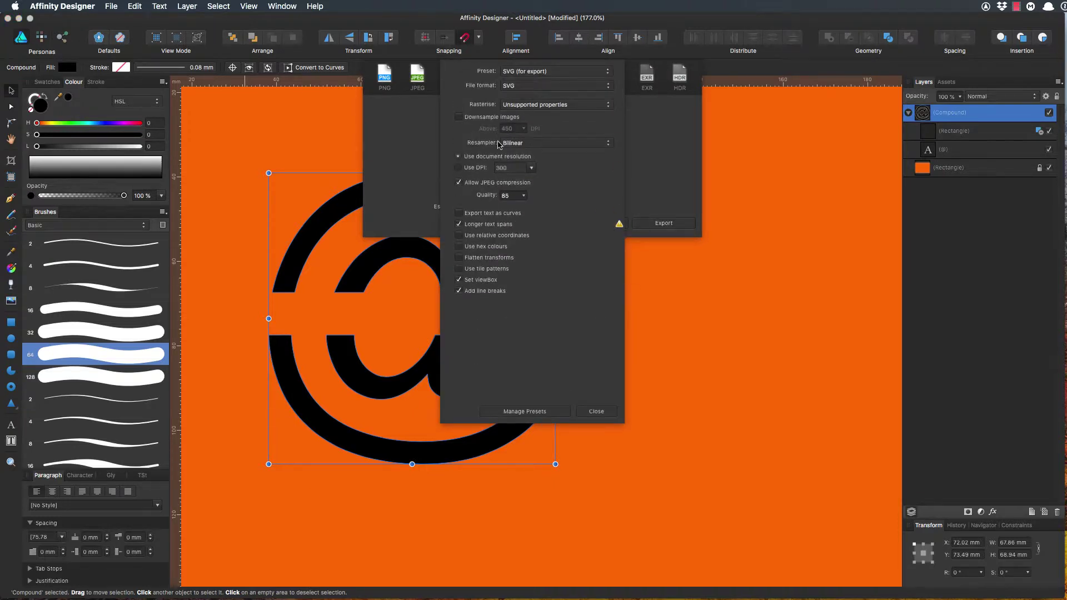
{"action": "left_click", "coordinate": [609, 105]}
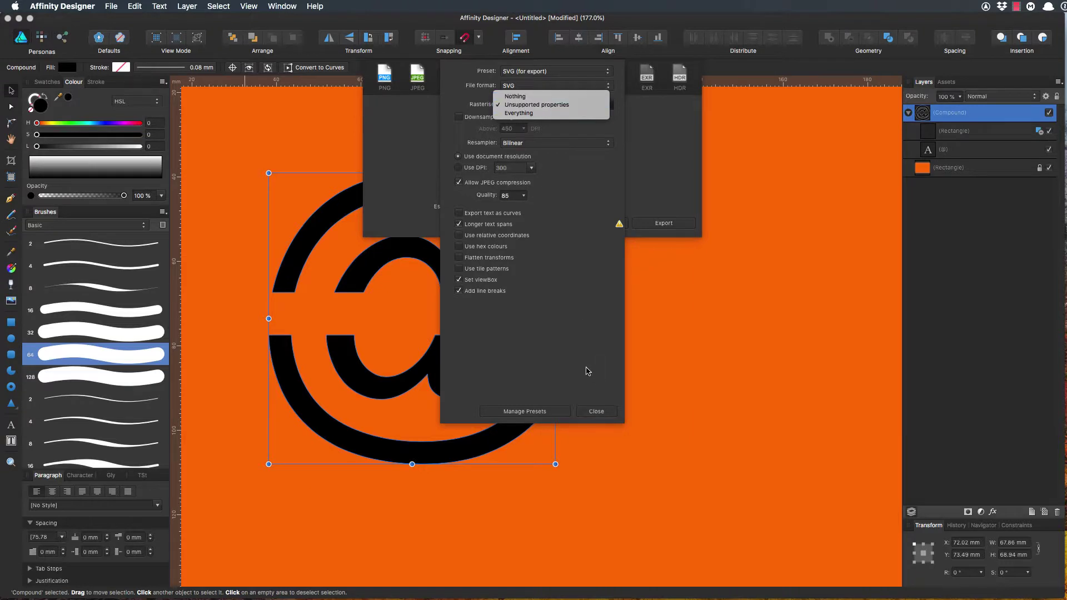
{"action": "left_click", "coordinate": [597, 412]}
{"action": "left_click", "coordinate": [596, 413]}
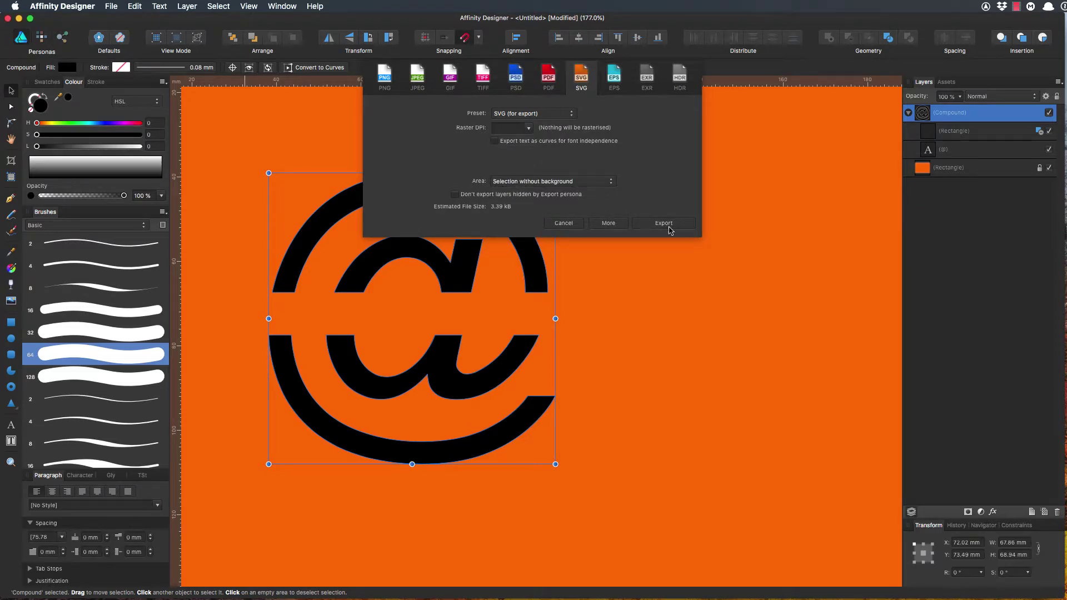
Export to Untitled.svg on the Desktop, replacing the existing file.
{"action": "left_click", "coordinate": [650, 226]}
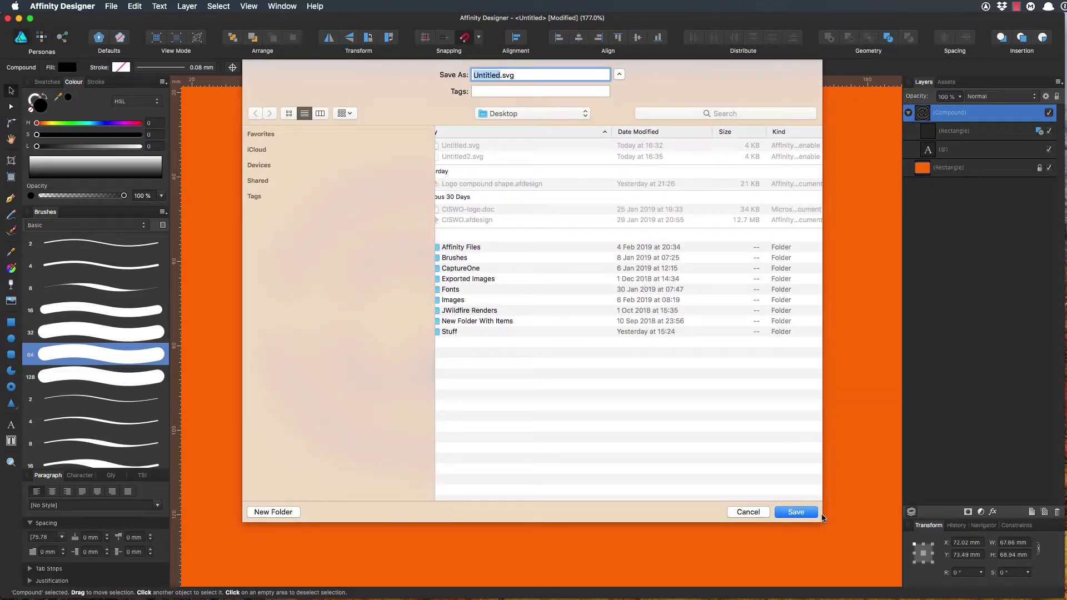
{"action": "left_click", "coordinate": [796, 512]}
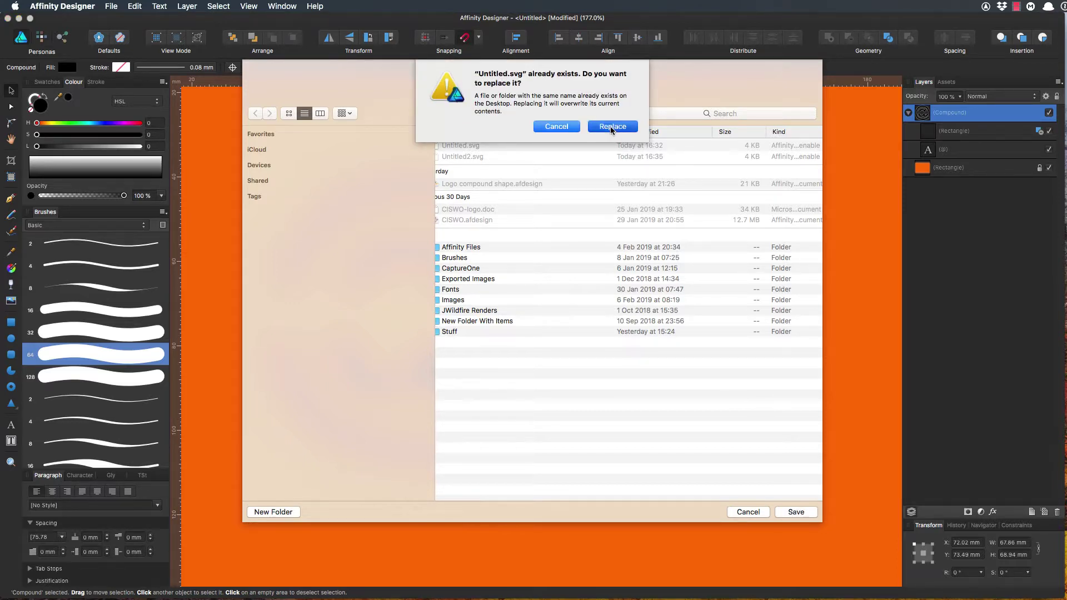
{"action": "left_click", "coordinate": [610, 126]}
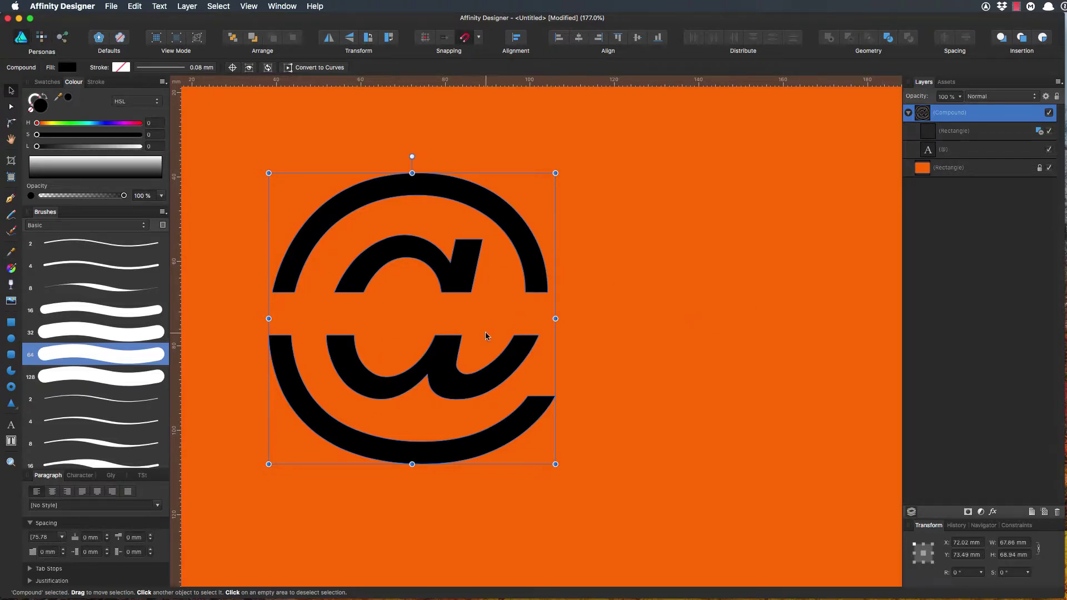
Drop the exported Untitled.svg onto the canvas and position it beside the original @.
{"action": "left_click_drag", "start_coordinate": [984, 420], "coordinate": [722, 287]}
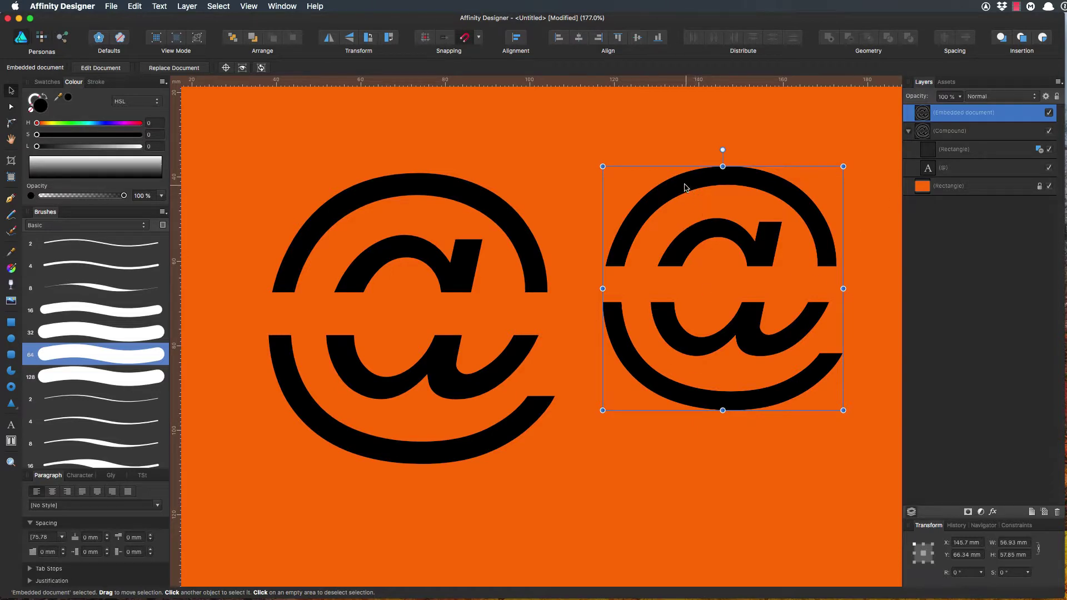
{"action": "left_click_drag", "start_coordinate": [686, 183], "coordinate": [649, 206]}
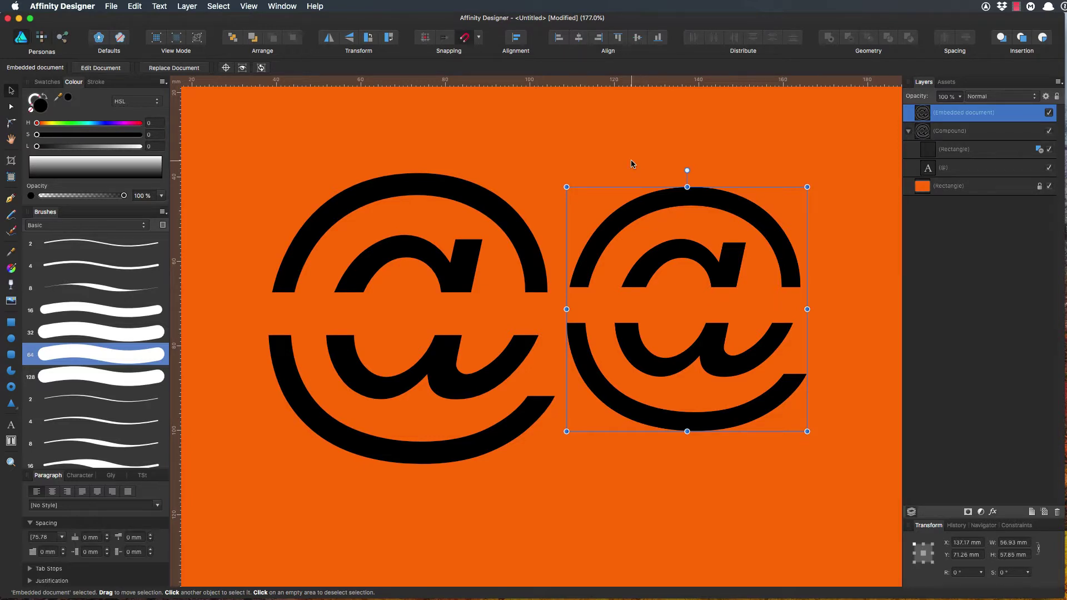
{"action": "scroll", "coordinate": [652, 226], "scroll_direction": "right", "scroll_amount": 2}
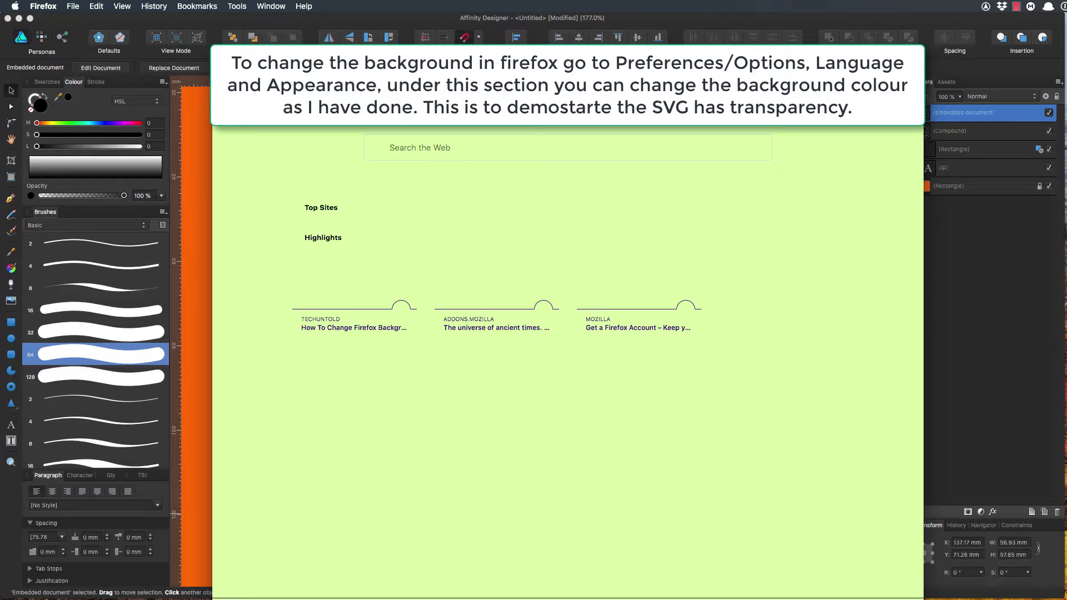
Open the exported @ SVG on Firefox's light-green tab to show its transparent background.
{"action": "left_click_drag", "start_coordinate": [1009, 435], "coordinate": [574, 248]}
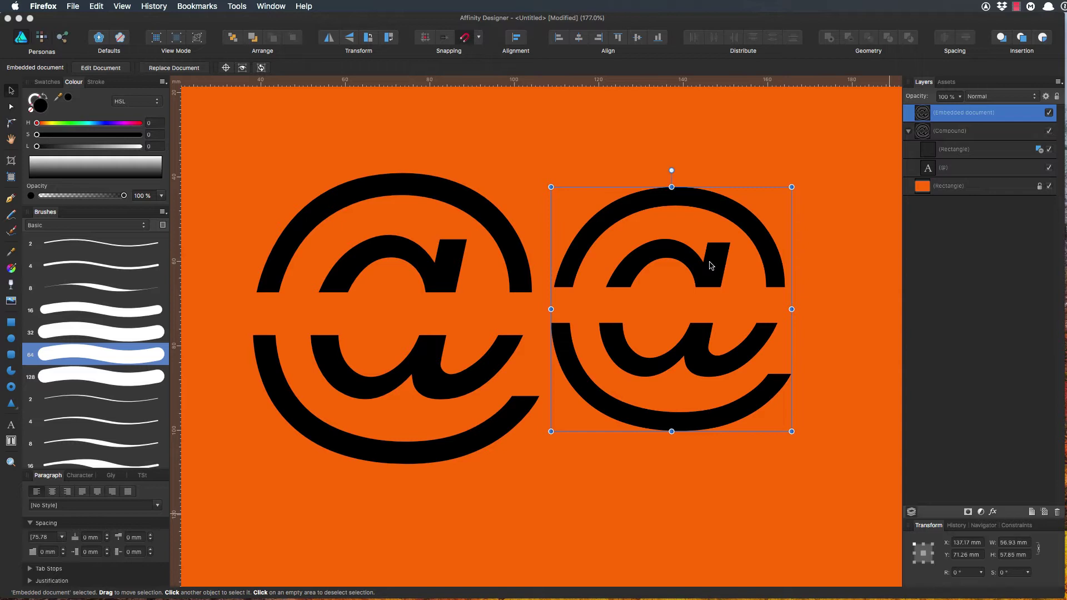
Delete the placed SVG copy and select the original sliced @ compound.
{"action": "left_click", "coordinate": [960, 226]}
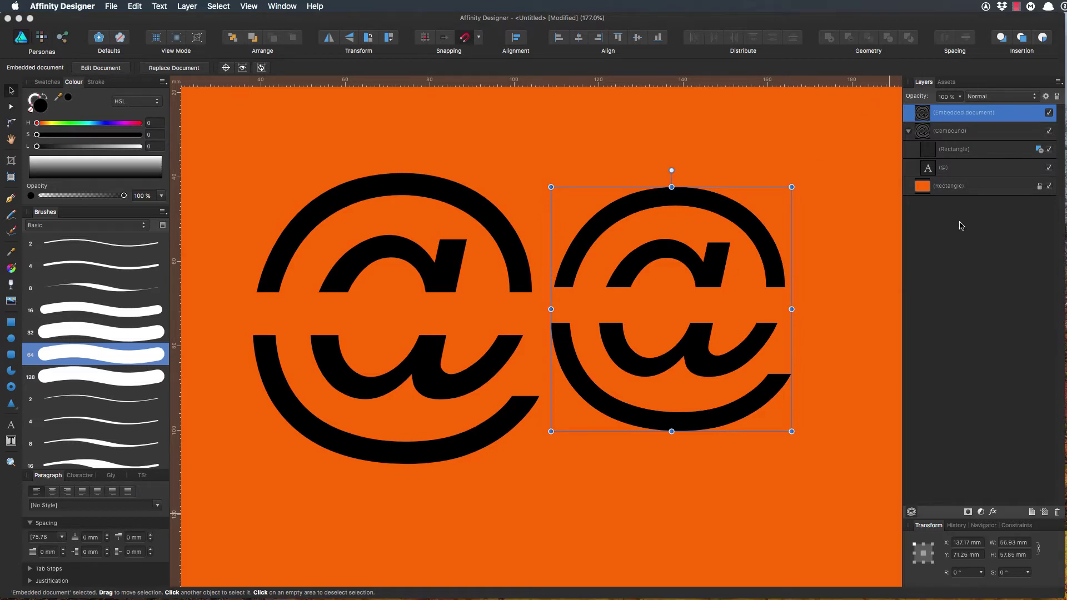
{"action": "left_click", "coordinate": [1057, 512]}
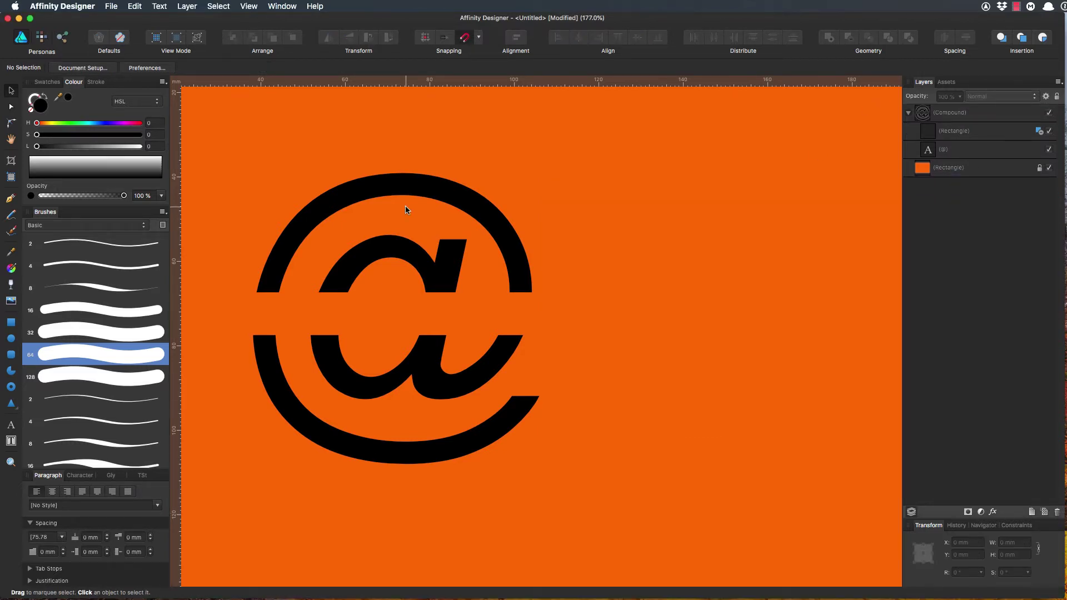
{"action": "left_click", "coordinate": [429, 274]}
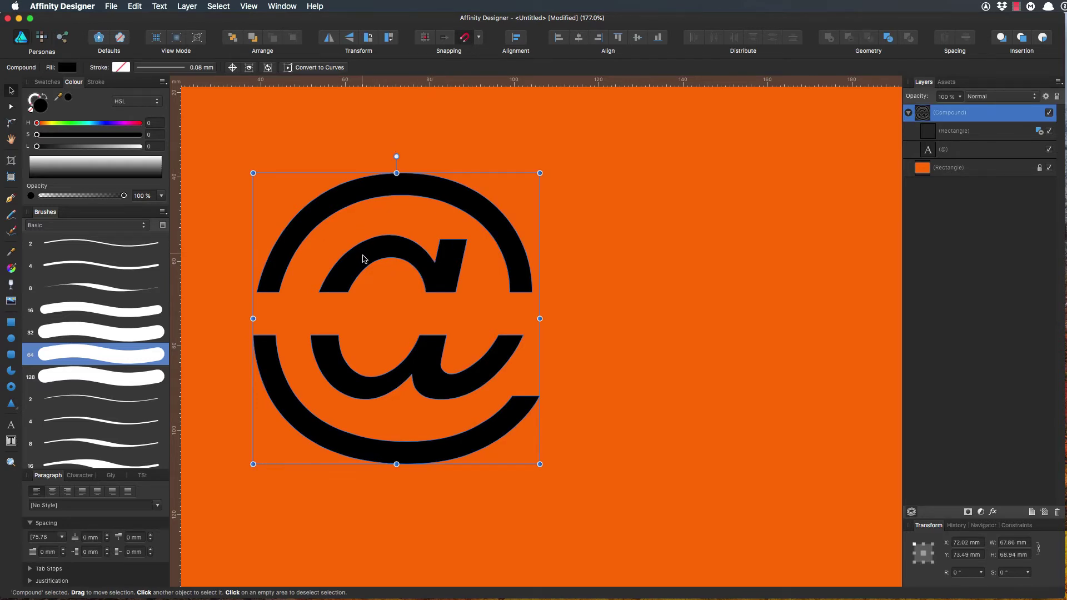
Zoom out to see the page, then set the view to 100%.
{"action": "left_click", "coordinate": [11, 462]}
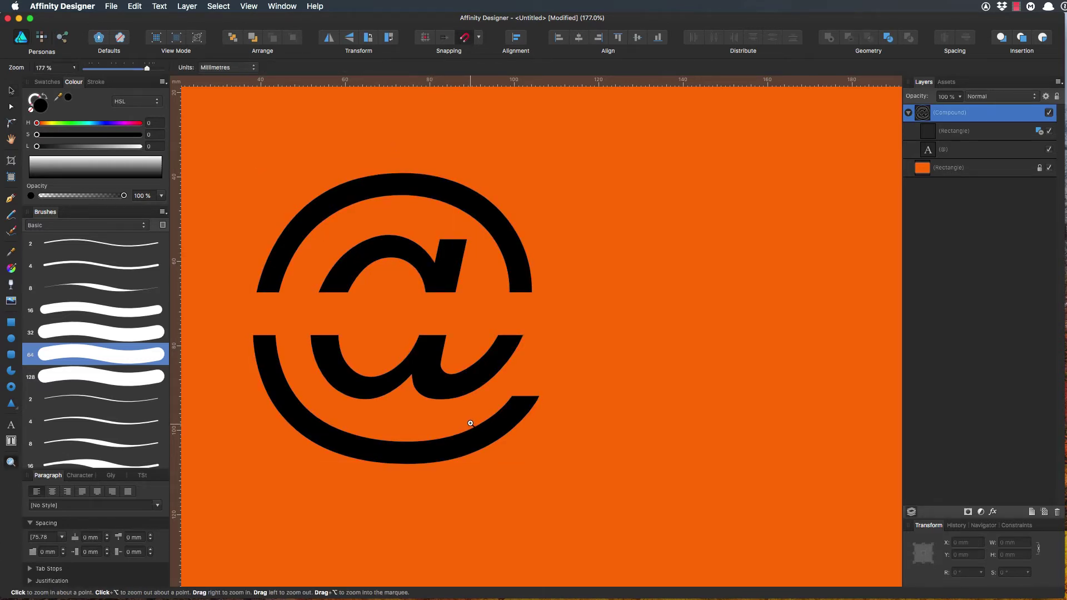
{"action": "left_click_drag", "start_coordinate": [483, 316], "coordinate": [267, 318]}
{"action": "left_click", "coordinate": [500, 400]}
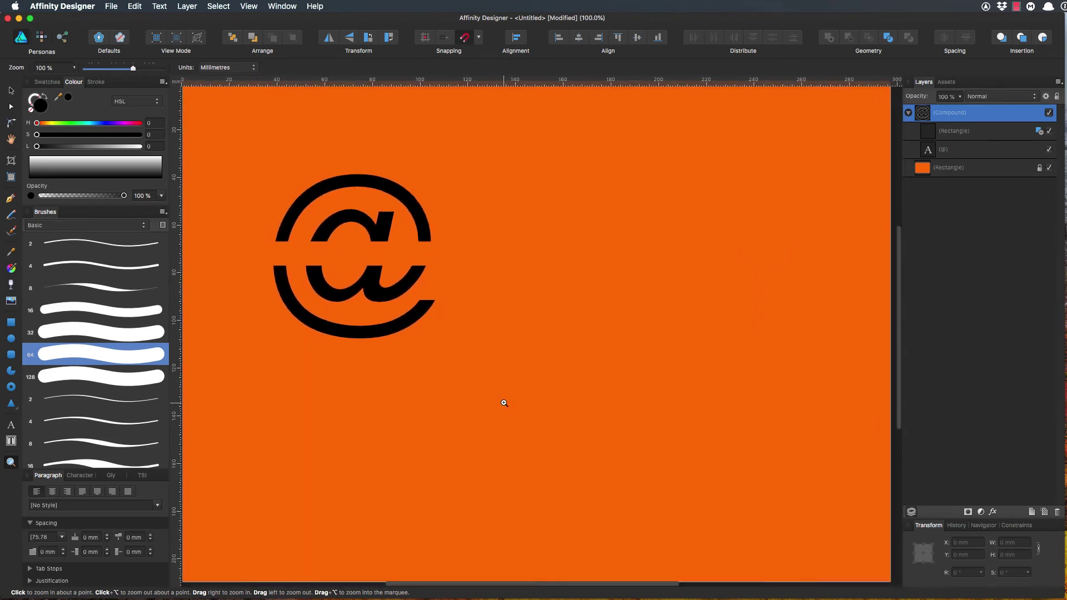
{"action": "key", "text": "t"}
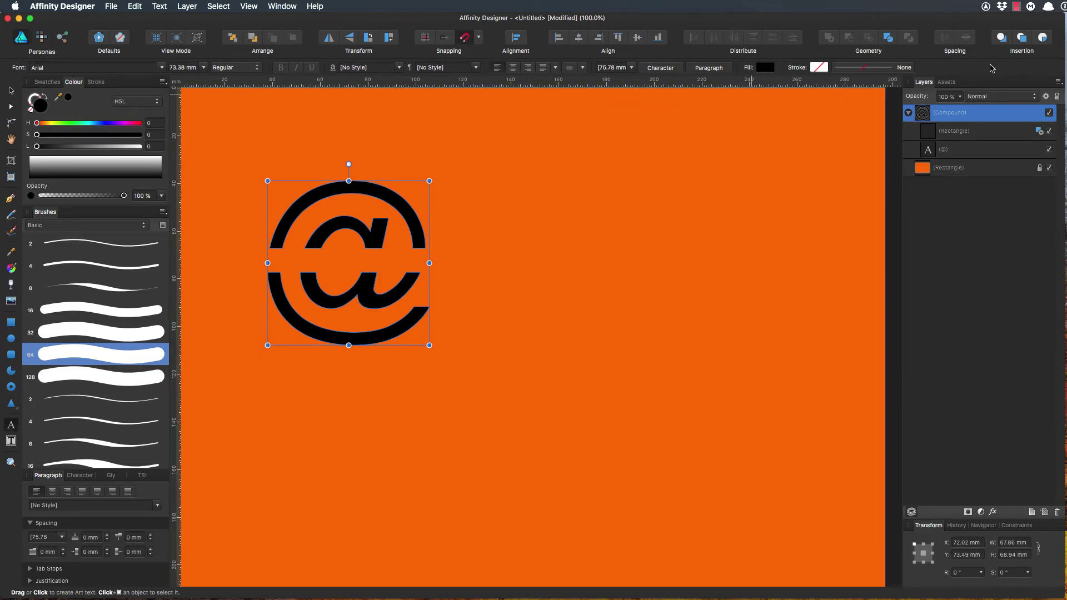
Edit the compound's @ text layer so it reads 'boy' instead.
{"action": "left_click", "coordinate": [931, 153]}
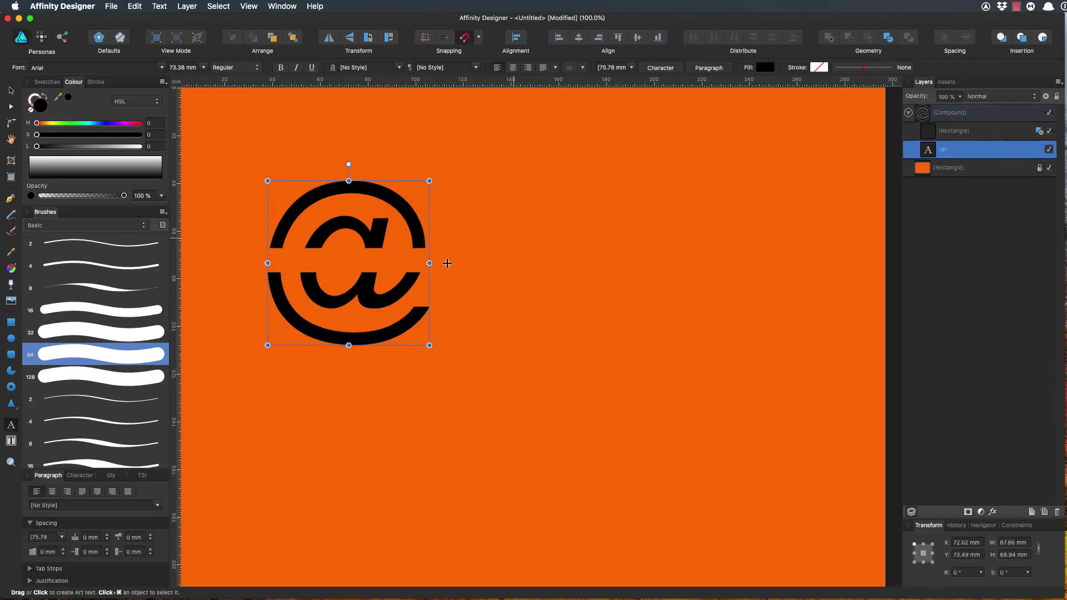
{"action": "double_click", "coordinate": [329, 249]}
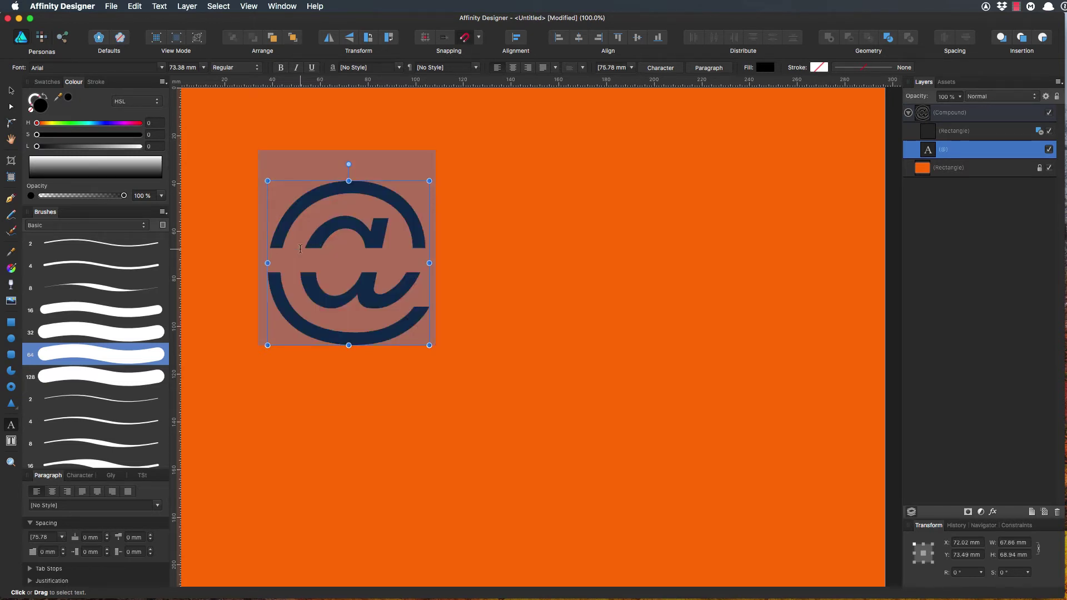
{"action": "type", "text": "hey"}
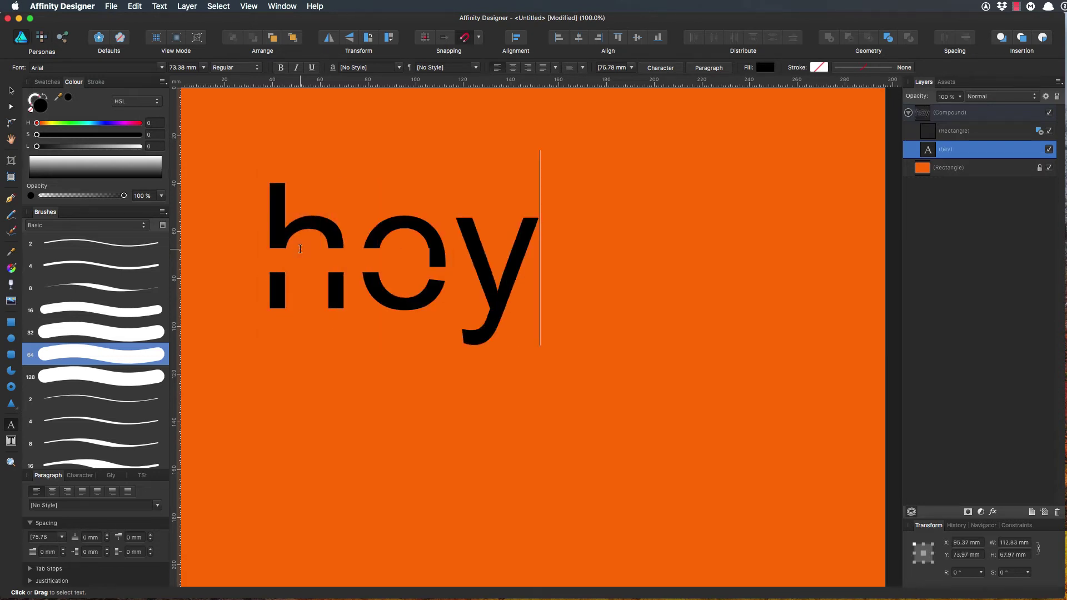
{"action": "key", "text": "BackSpace"}
{"action": "key", "text": "BackSpace"}
{"action": "key", "text": "BackSpace"}
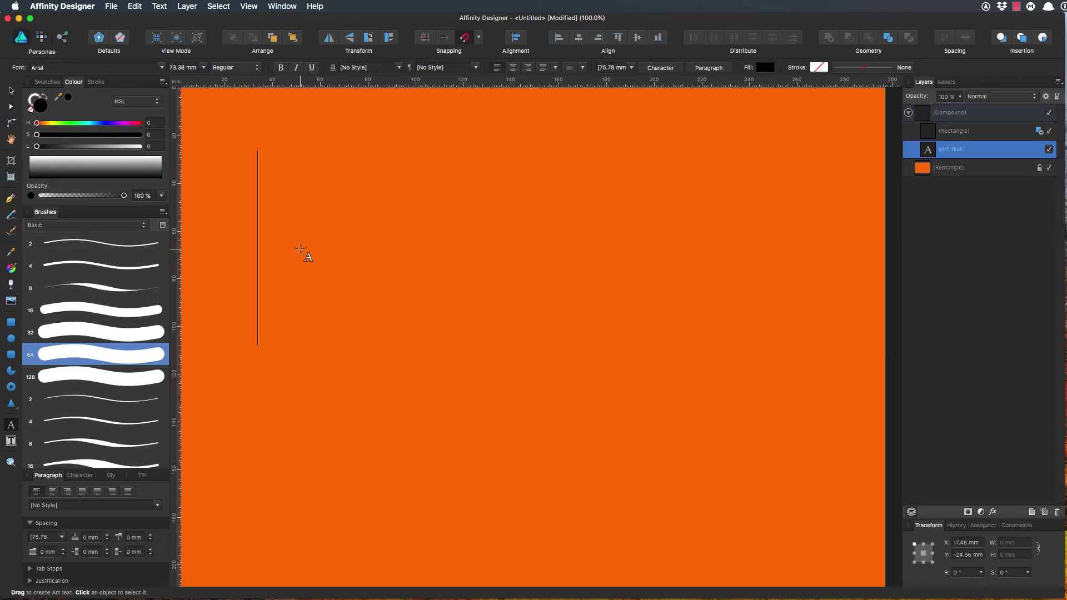
{"action": "type", "text": "boy"}
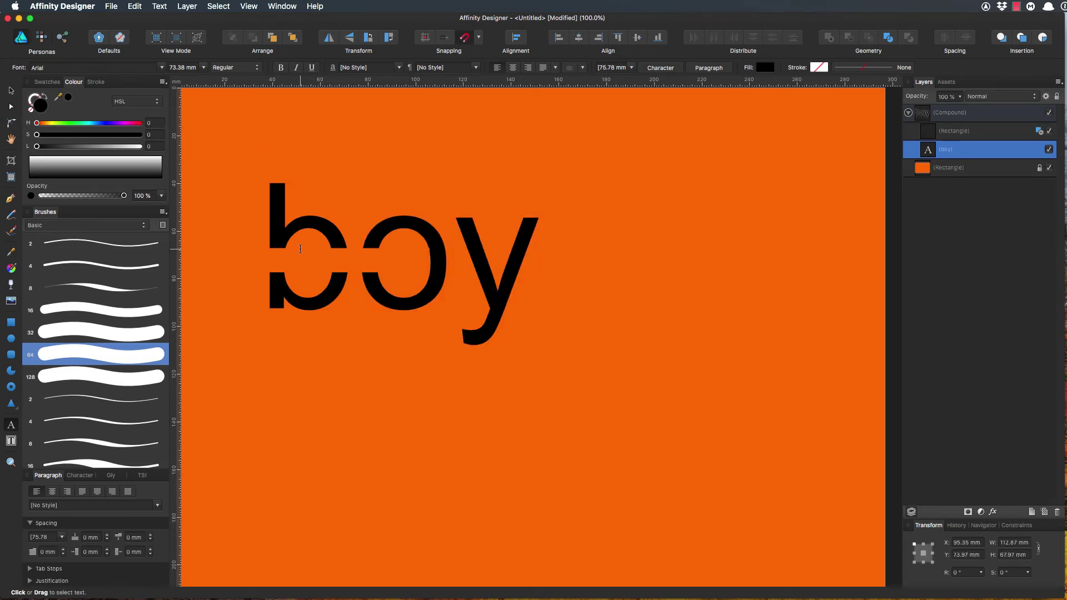
{"action": "key", "text": "Escape"}
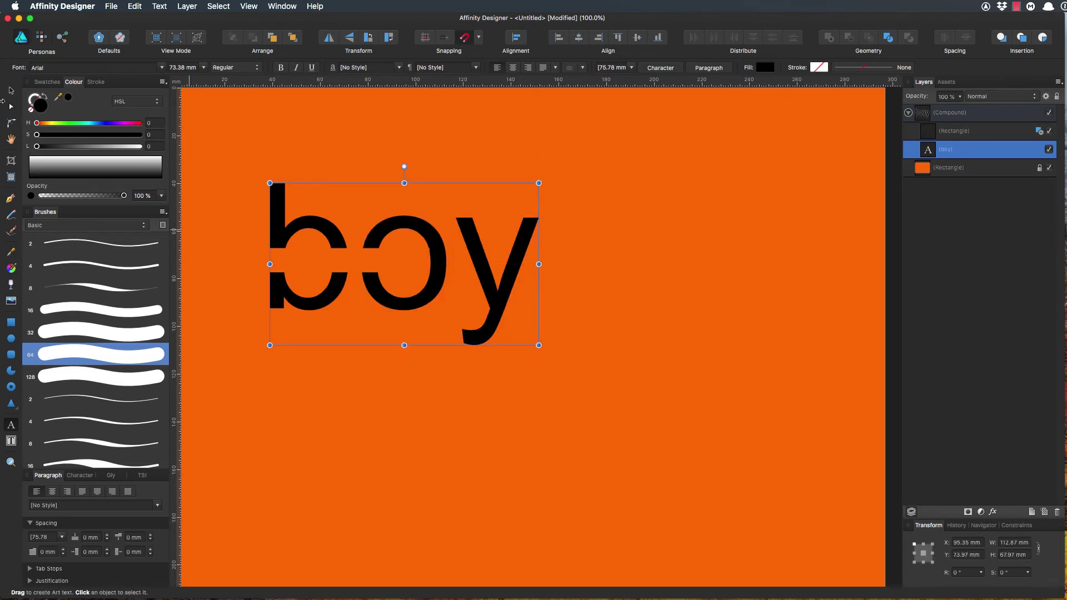
{"action": "left_click", "coordinate": [11, 91]}
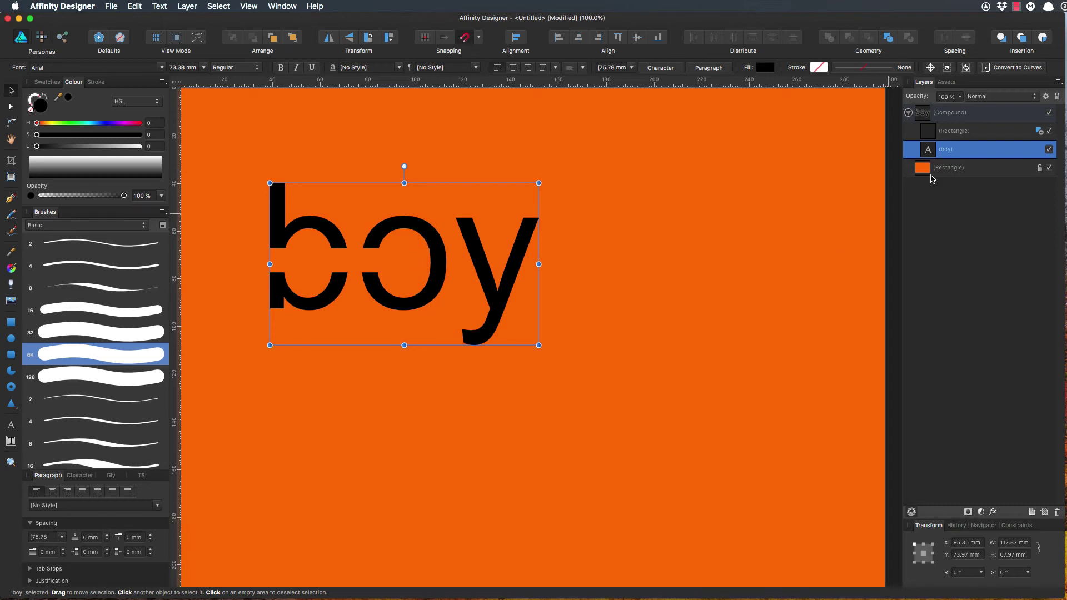
Extend the compound's slicing rectangle past the y, then select the whole boy compound.
{"action": "left_click", "coordinate": [950, 134]}
{"action": "left_click_drag", "start_coordinate": [428, 260], "coordinate": [537, 250]}
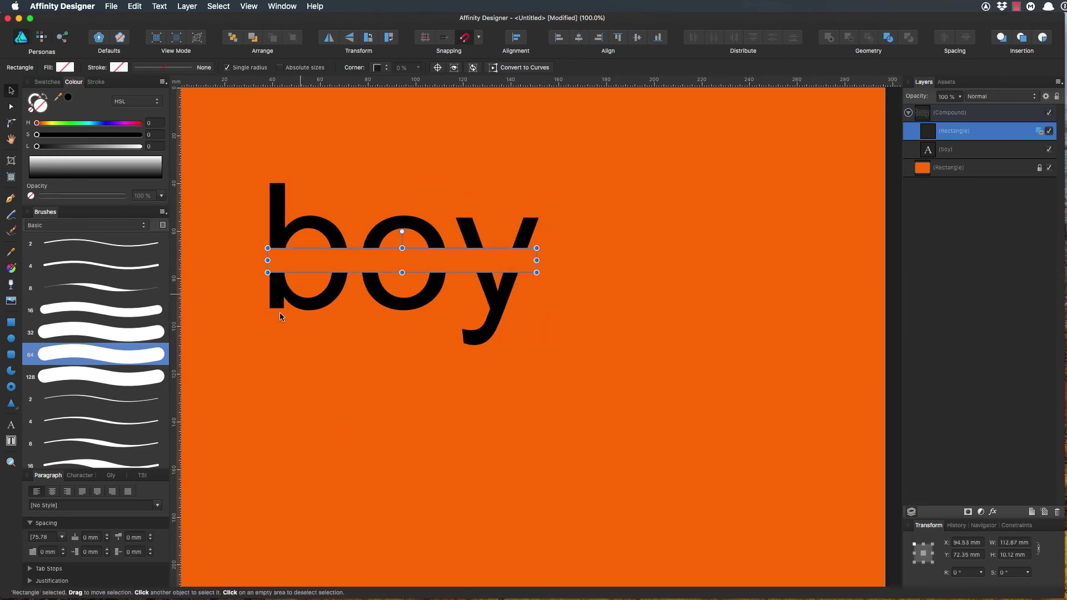
{"action": "left_click", "coordinate": [963, 113]}
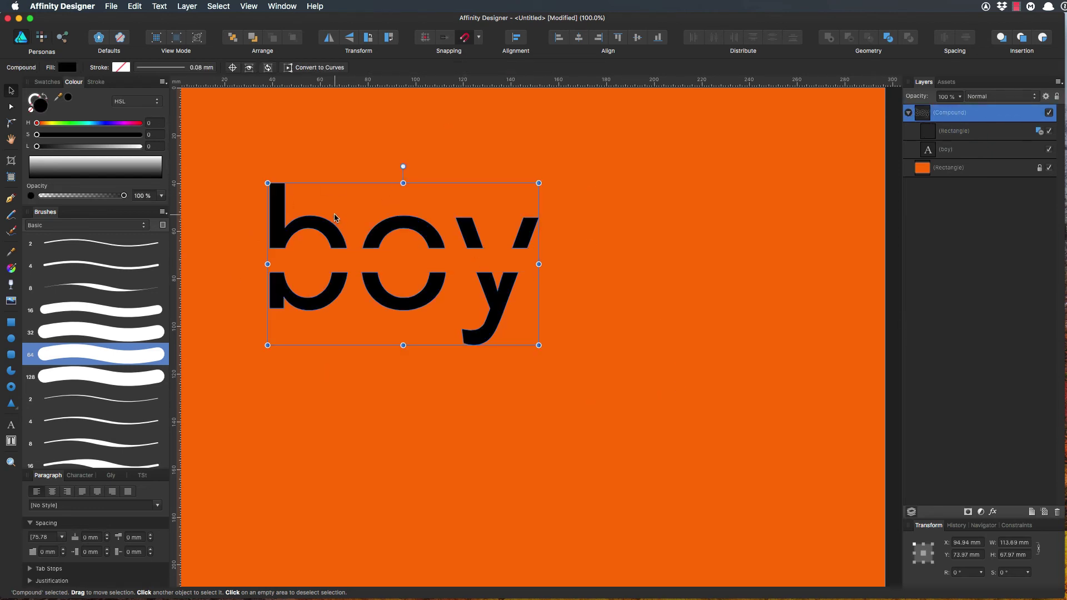
{"action": "scroll", "coordinate": [370, 209], "scroll_direction": "right", "scroll_amount": 1}
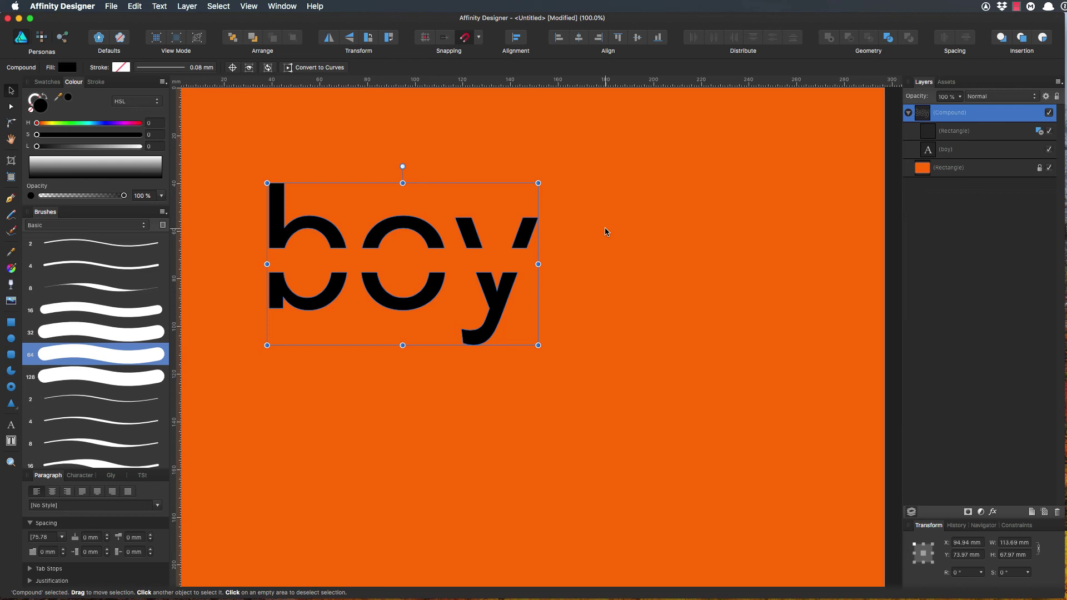